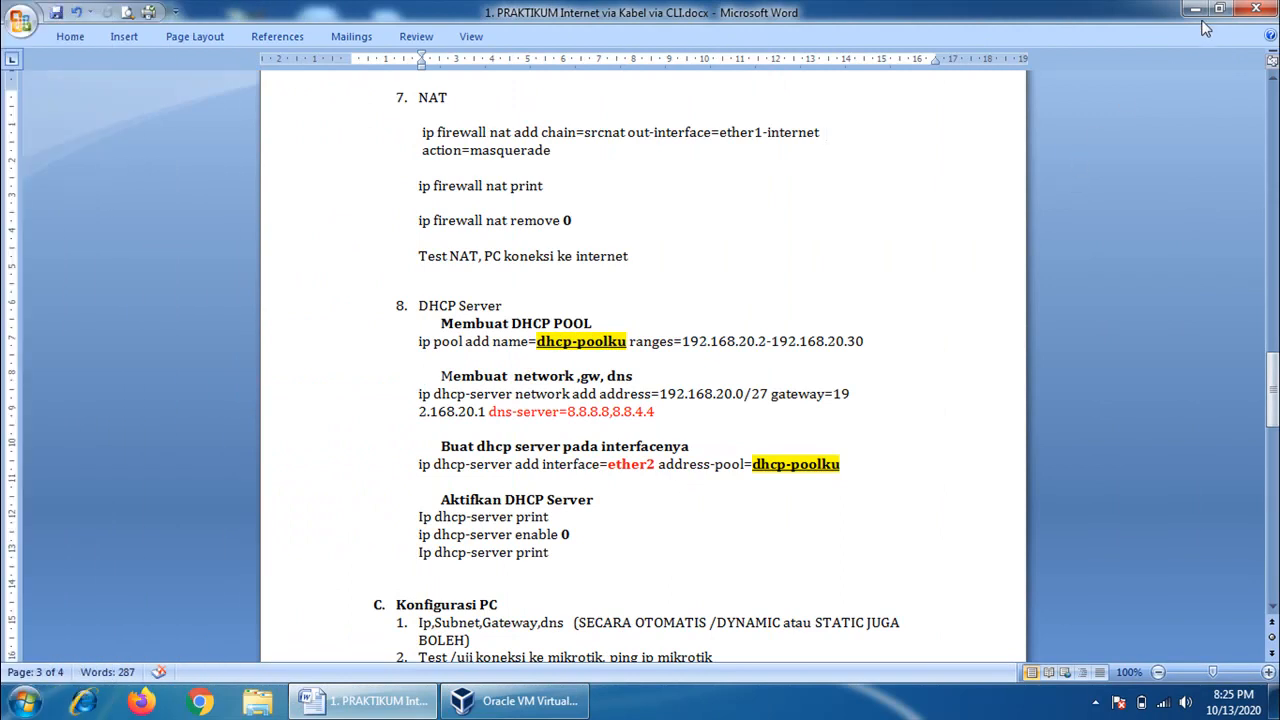
# Step: Switch to VirtualBox, start the mikrotik virtual machine and maximize its window
pyautogui.click(540, 700)
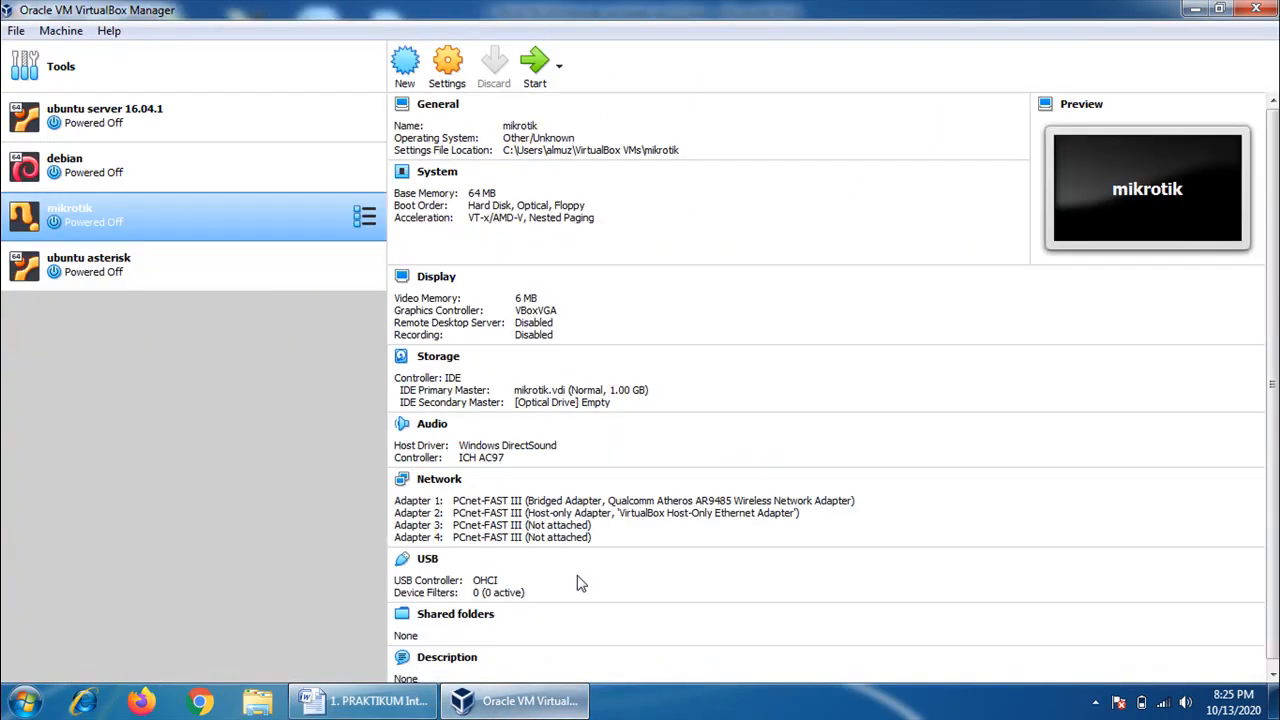
pyautogui.click(545, 70)
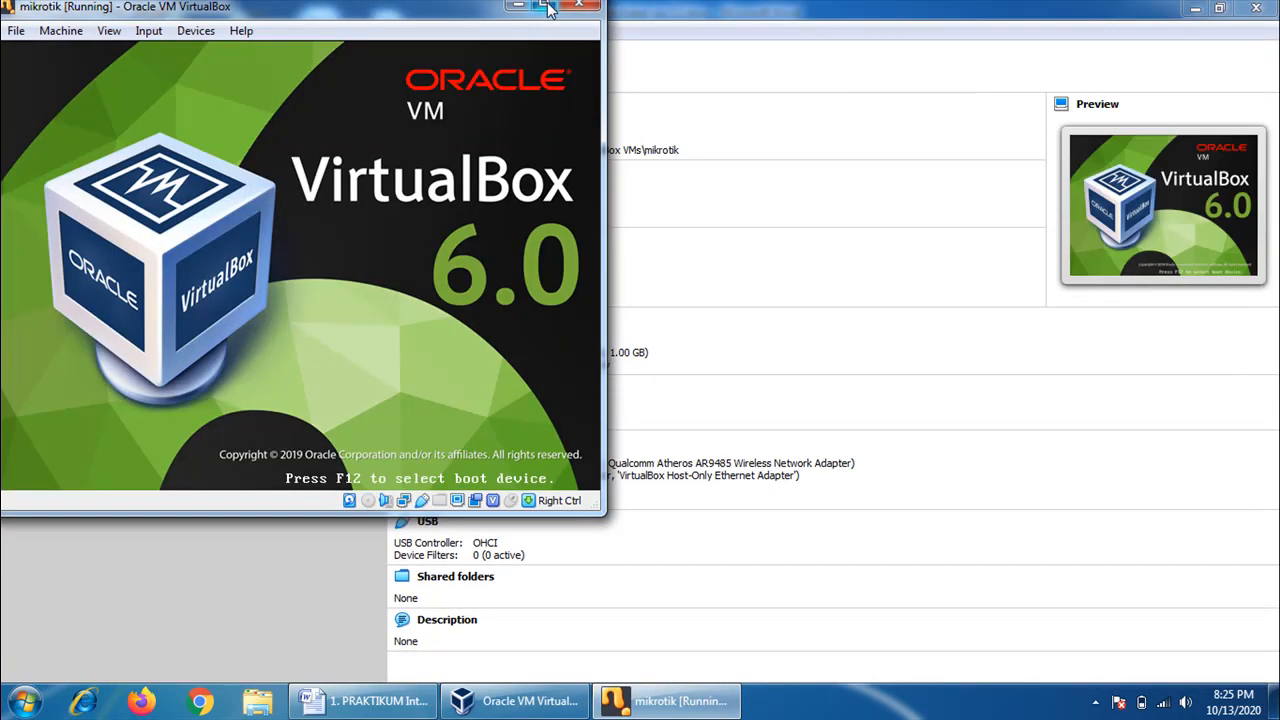
pyautogui.click(547, 6)
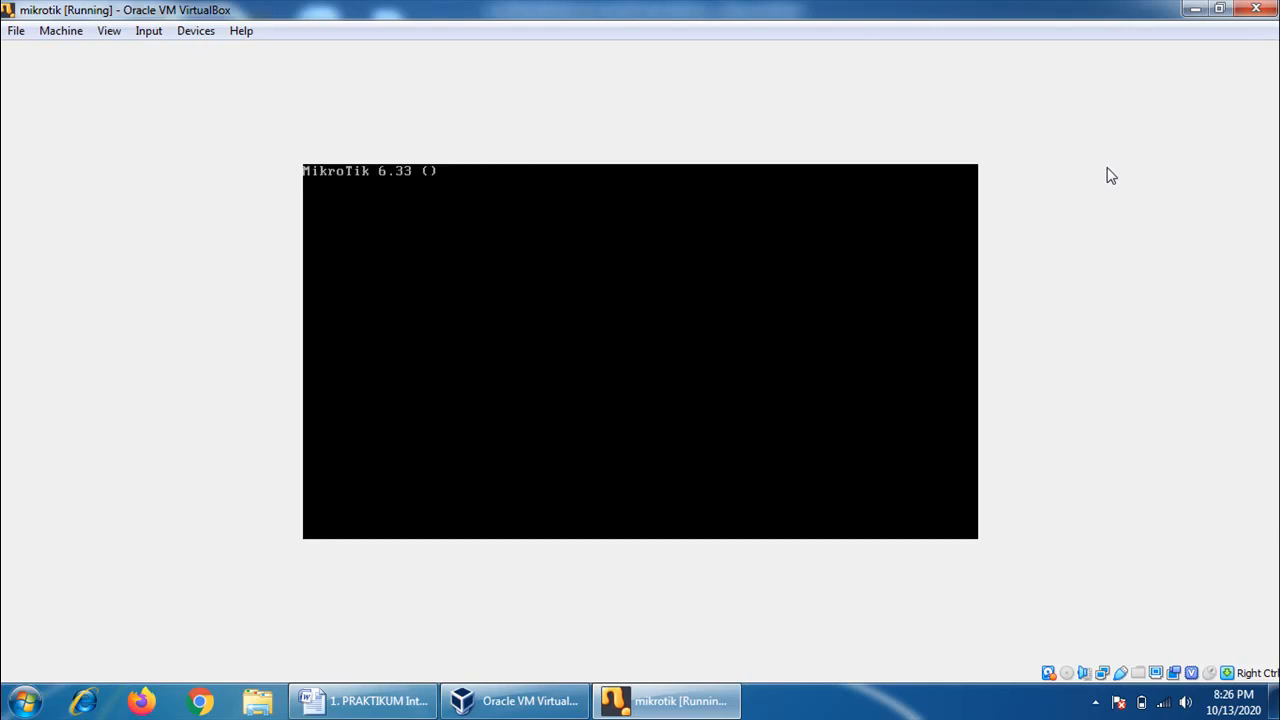
# Step: Log in to the MikroTik console as admin with a blank password and place its window beside the worksheet
pyautogui.write('admin')
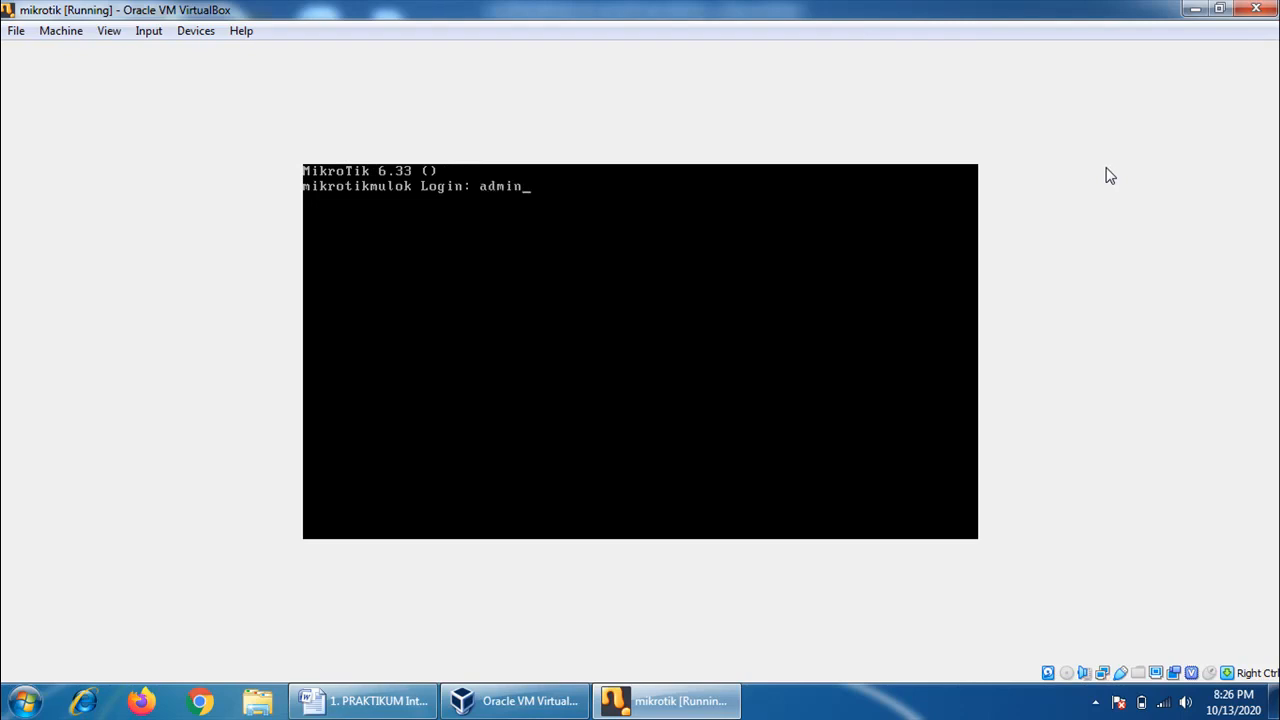
pyautogui.press('Return')
pyautogui.press('Return')
pyautogui.press('Return')
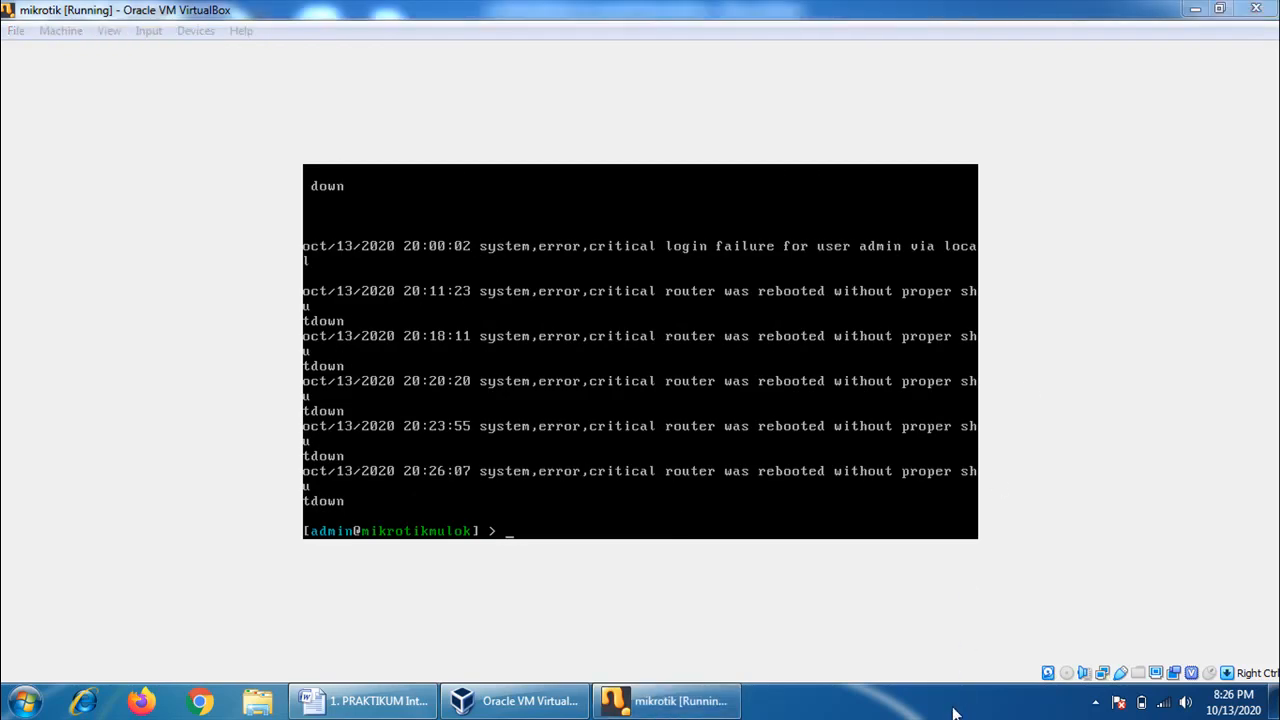
pyautogui.click(1220, 10)
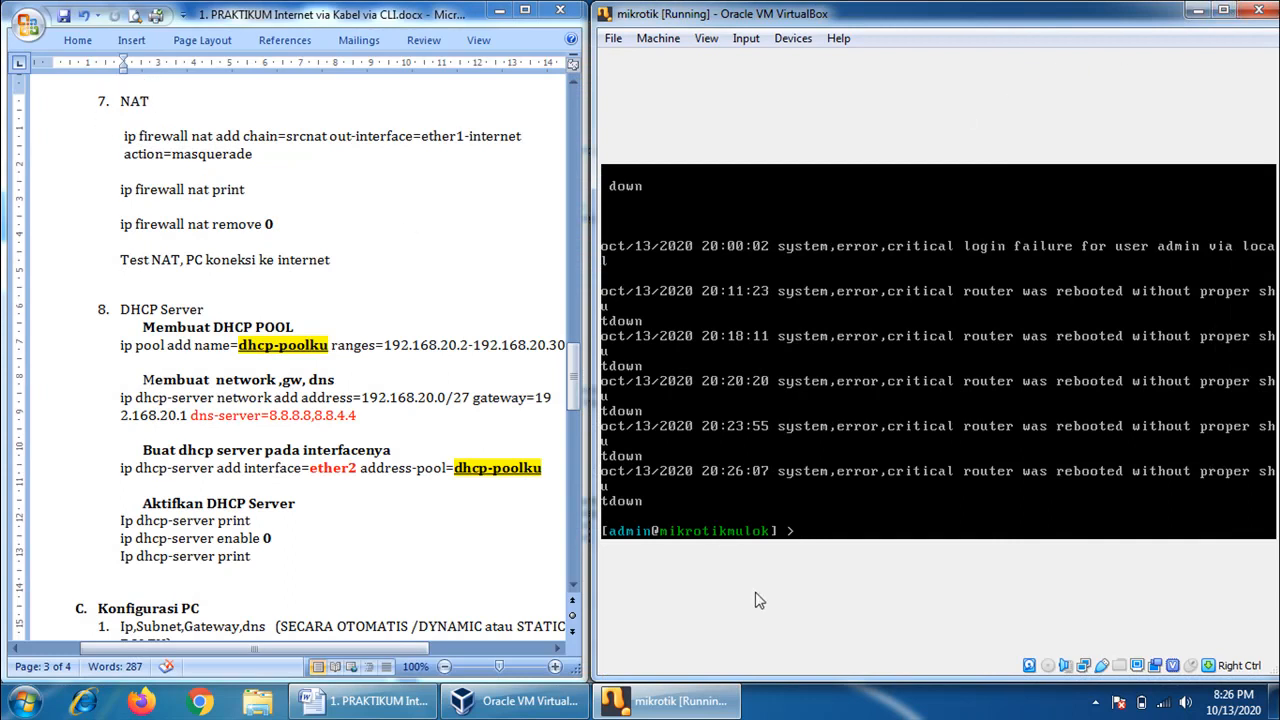
# Step: Add a firewall NAT rule with chain srcnat, out-interface ether1-internet and action masquerade
pyautogui.write('ip firewall nat  a')
pyautogui.press('BackSpace')
pyautogui.write('add c')
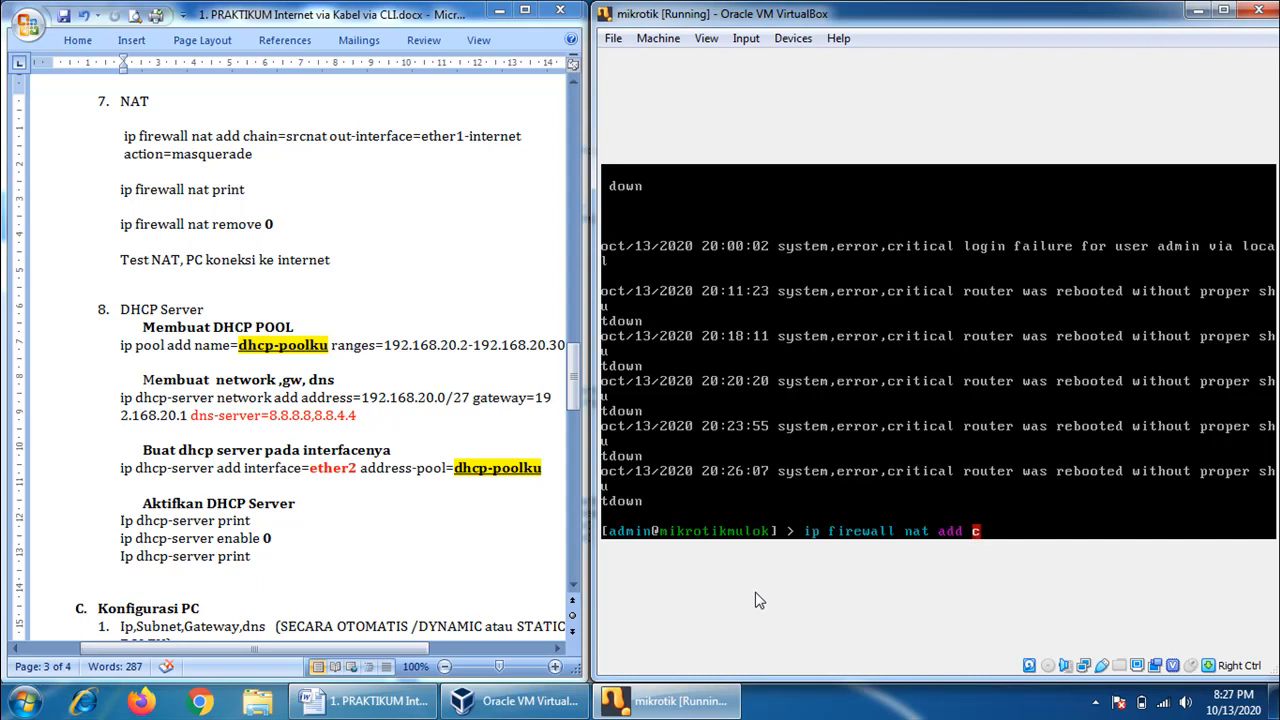
pyautogui.write('hain=srcnat out-i')
pyautogui.press('Tab')
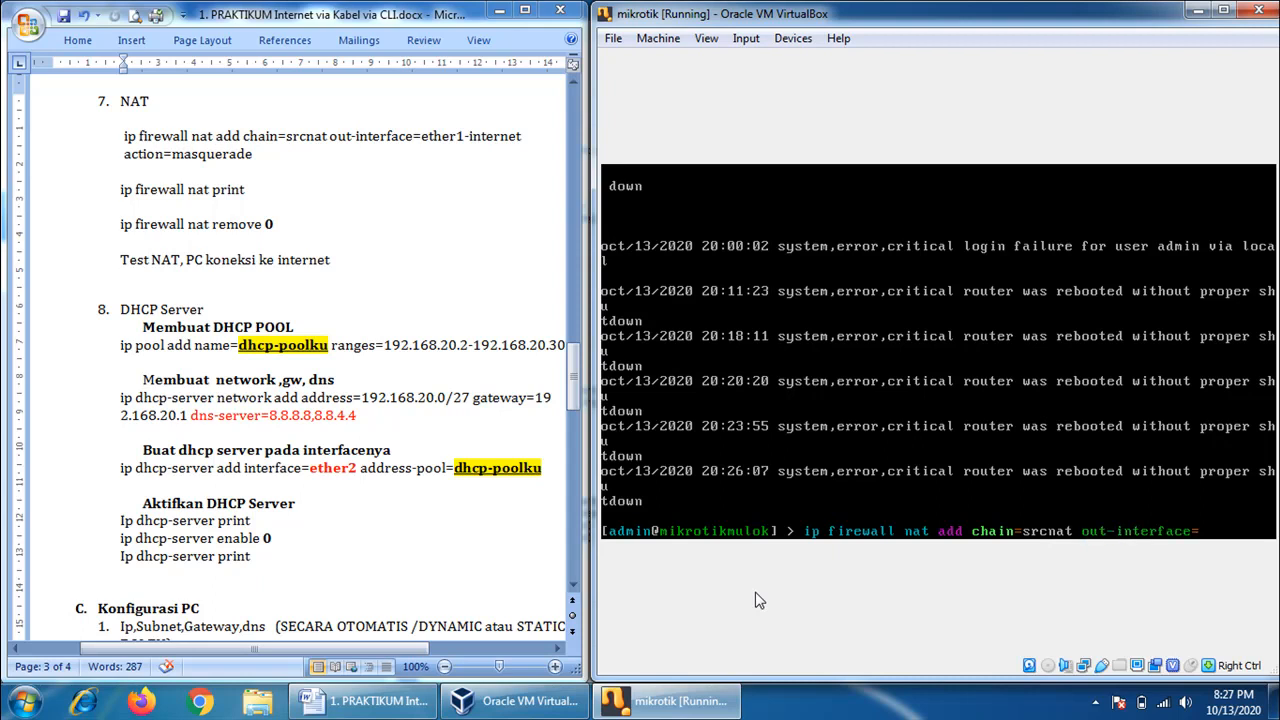
pyautogui.write('ether1-in')
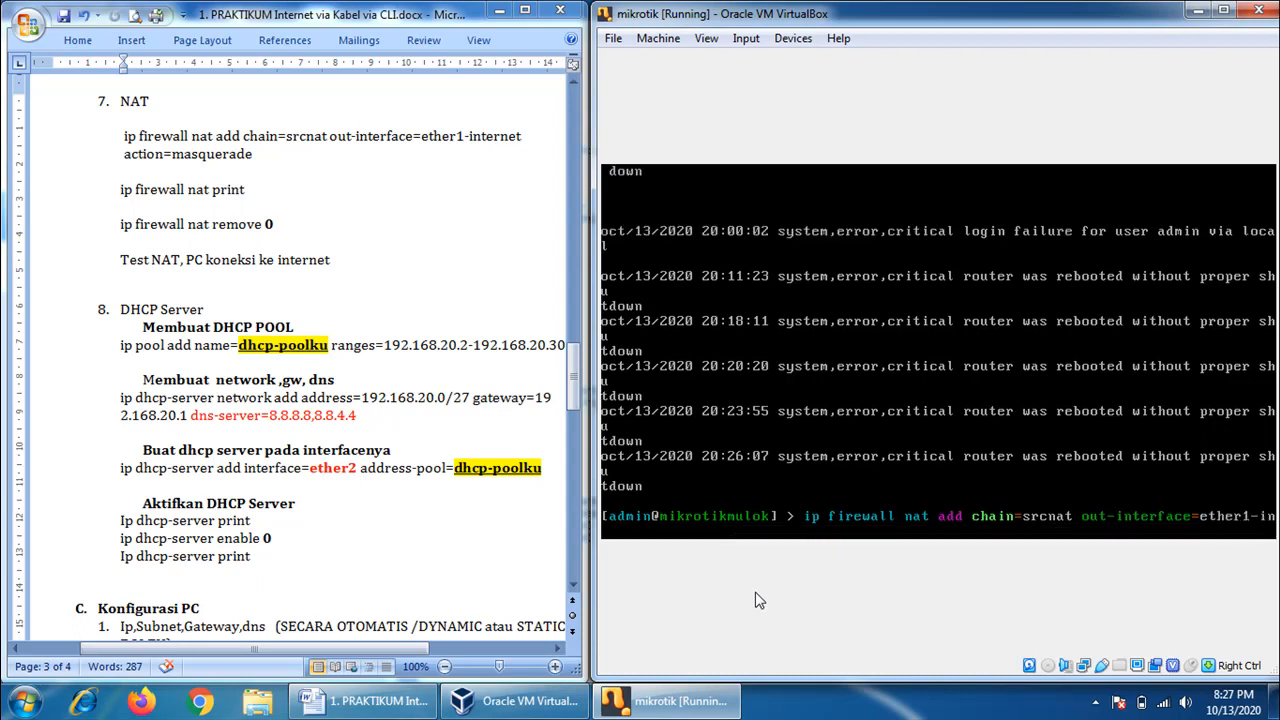
pyautogui.write('ternet action=masq')
pyautogui.press('Tab')
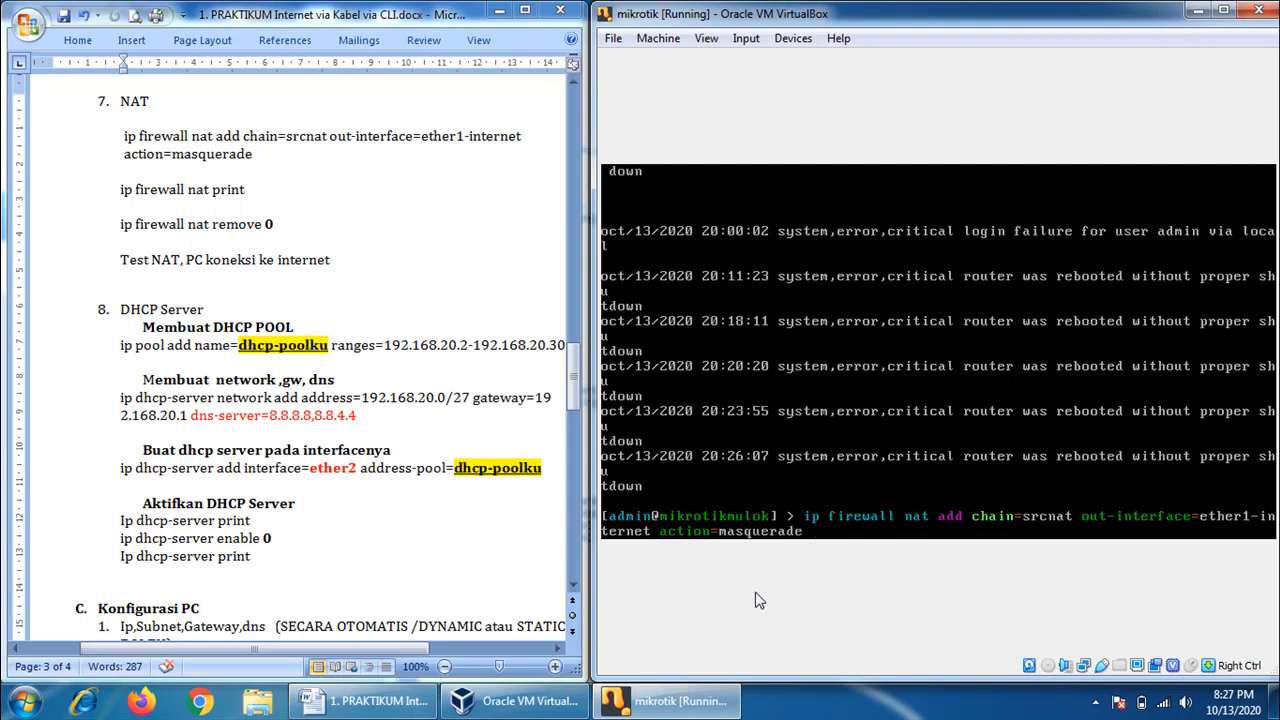
pyautogui.press('Return')
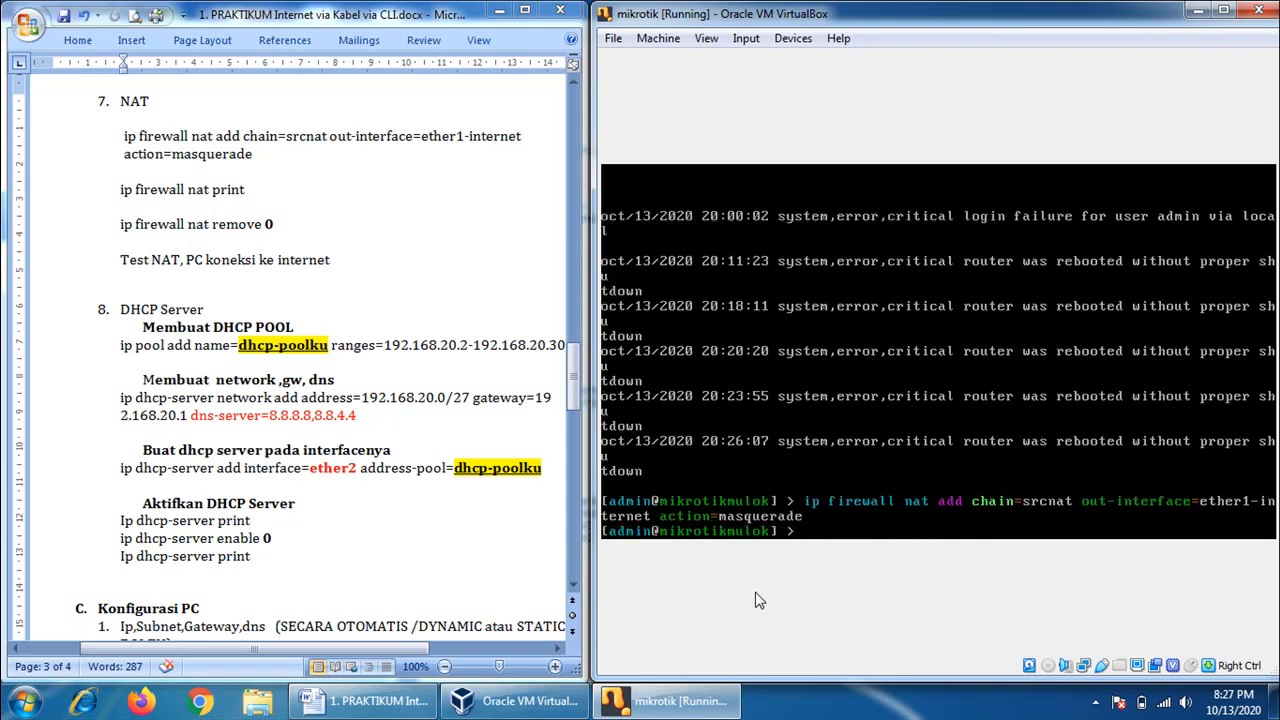
# Step: List the router's firewall NAT rules
pyautogui.write('ip fir')
pyautogui.press('Tab')
pyautogui.write('nat pr')
pyautogui.press('Tab')
pyautogui.press('Return')
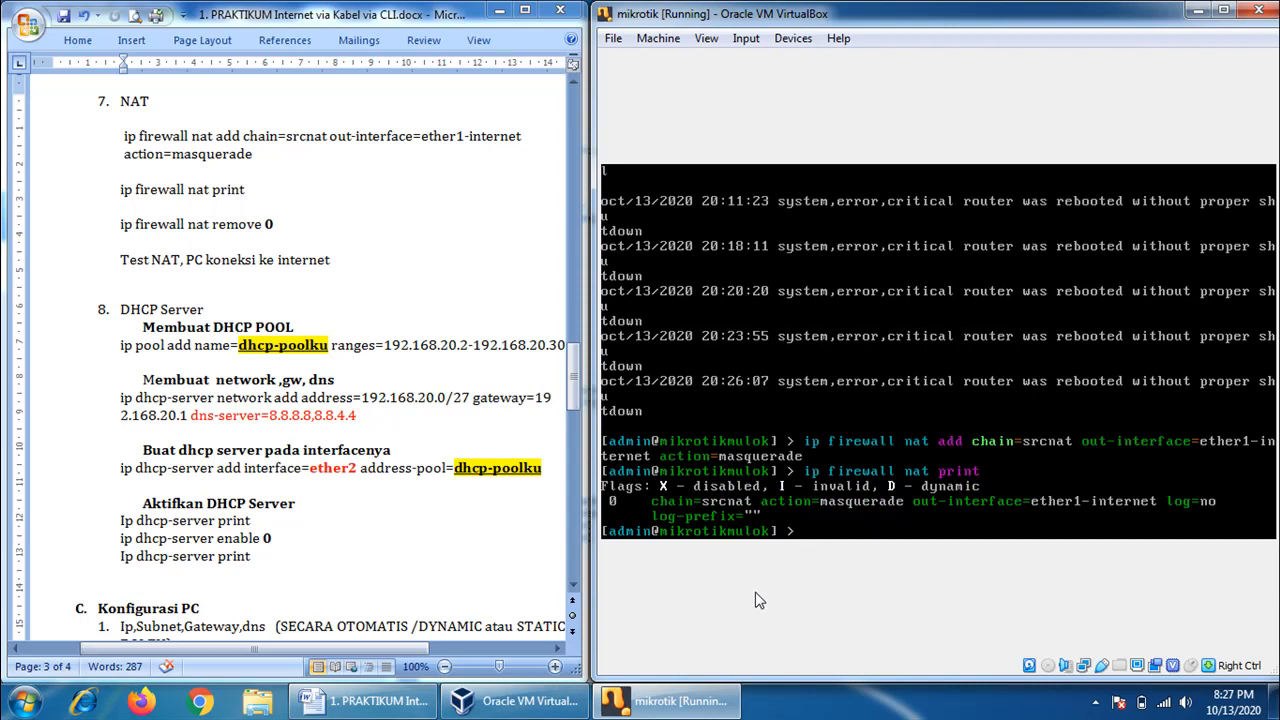
# Step: Remove firewall NAT rule number 0
pyautogui.write('ip fir')
pyautogui.press('Tab')
pyautogui.write('nat')
pyautogui.write(' re')
pyautogui.write('m')
pyautogui.press('Tab')
pyautogui.write('0')
pyautogui.press('Return')
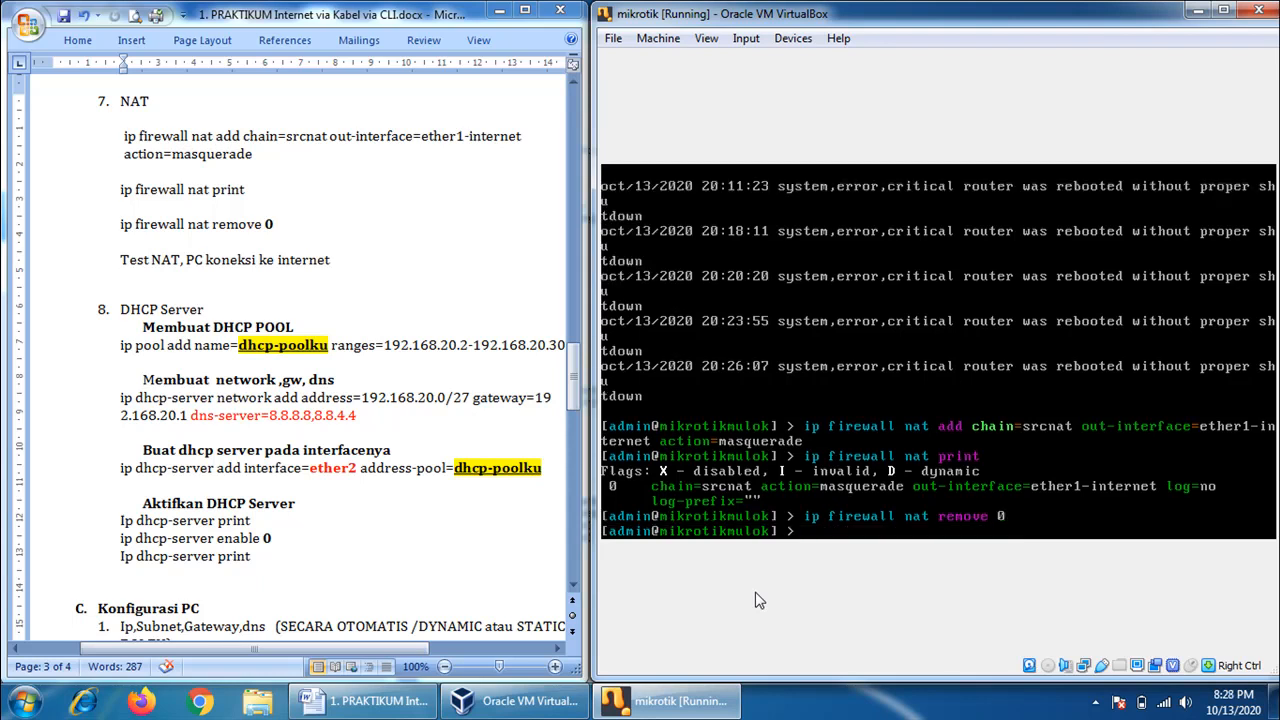
# Step: Print the firewall NAT table again to check the removal
pyautogui.write('ip firewall nat pr')
pyautogui.press('Return')
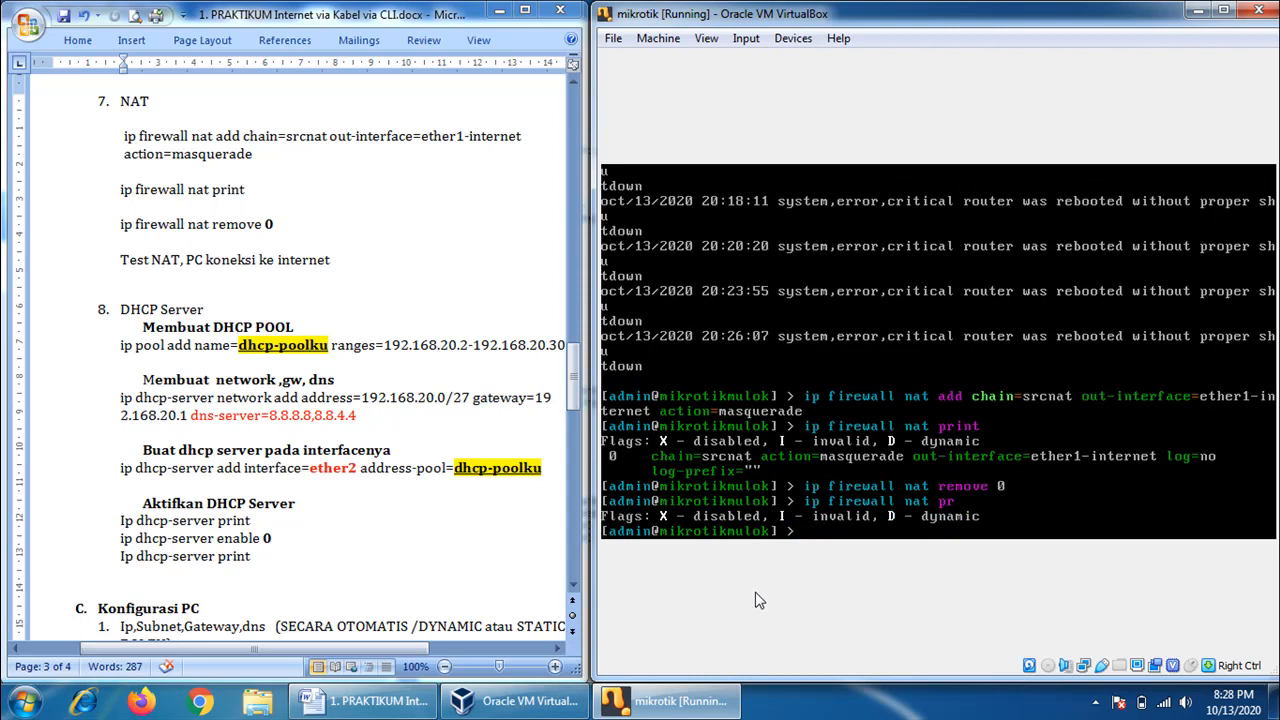
# Step: Recall and rerun the earlier command that adds the srcnat masquerade rule on ether1-internet
pyautogui.press('Up')
pyautogui.press('Up')
pyautogui.press('Up')
pyautogui.press('Up')
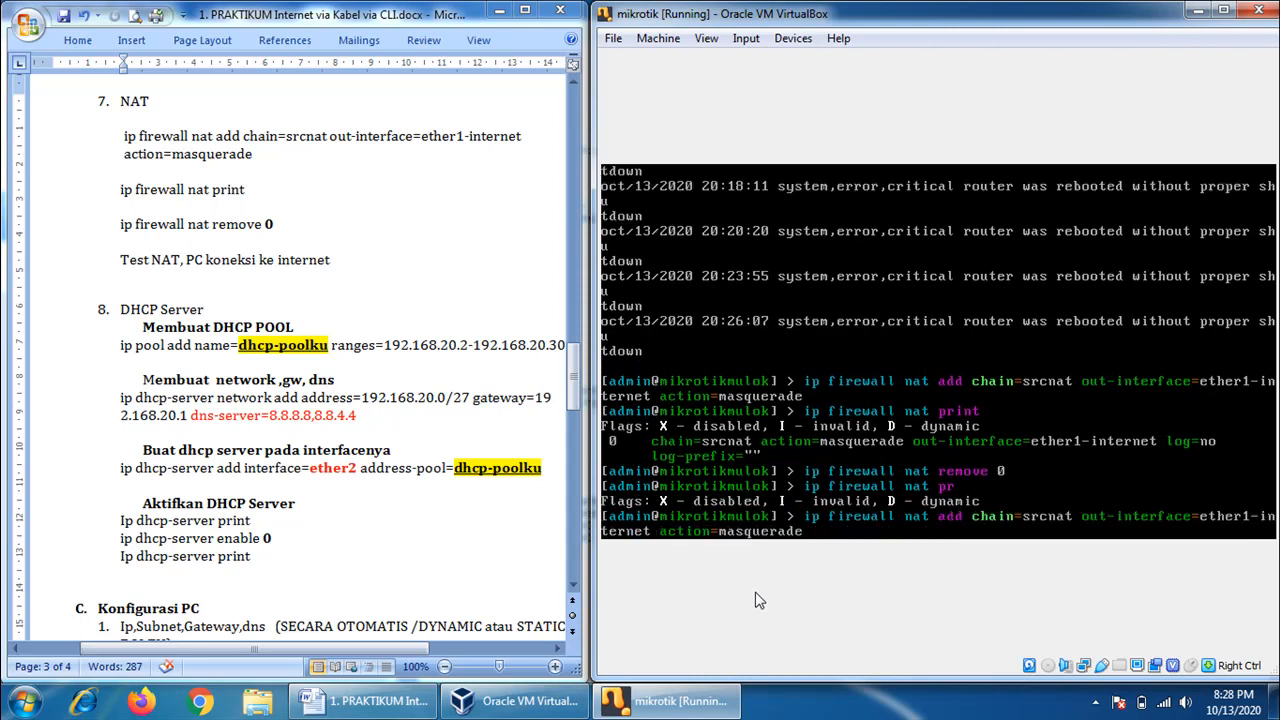
pyautogui.press('Return')
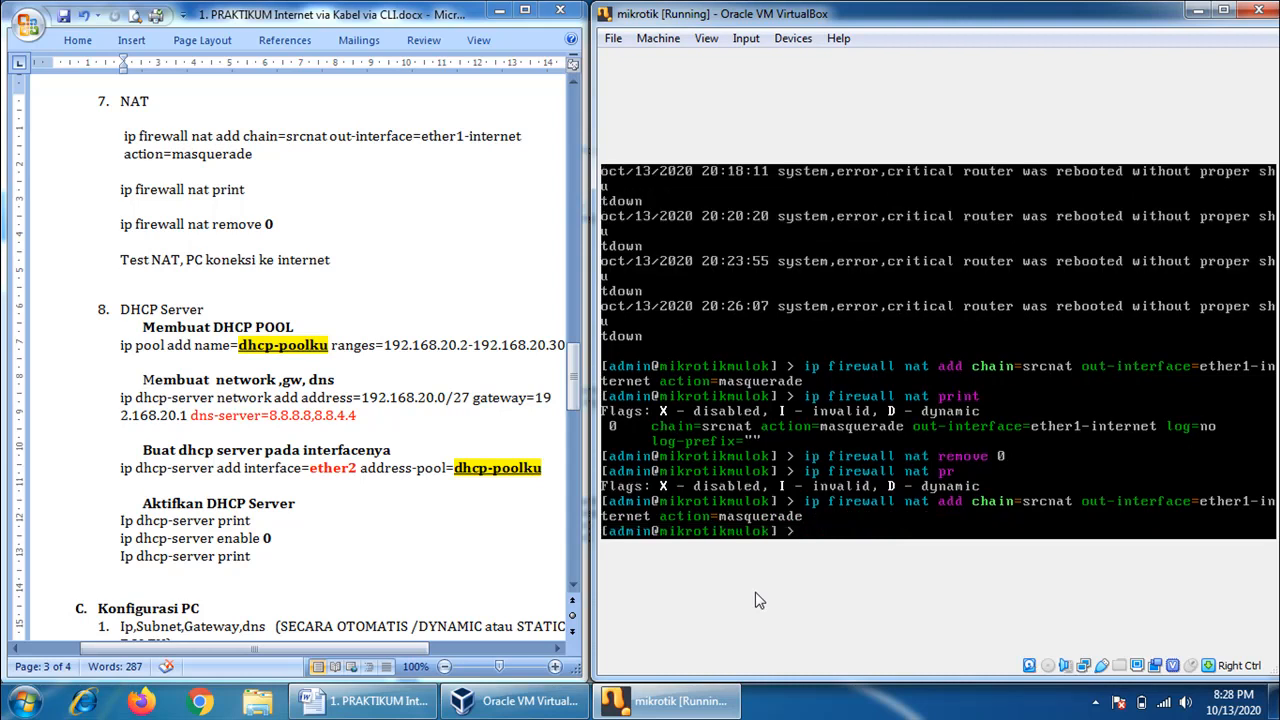
pyautogui.click(808, 716)
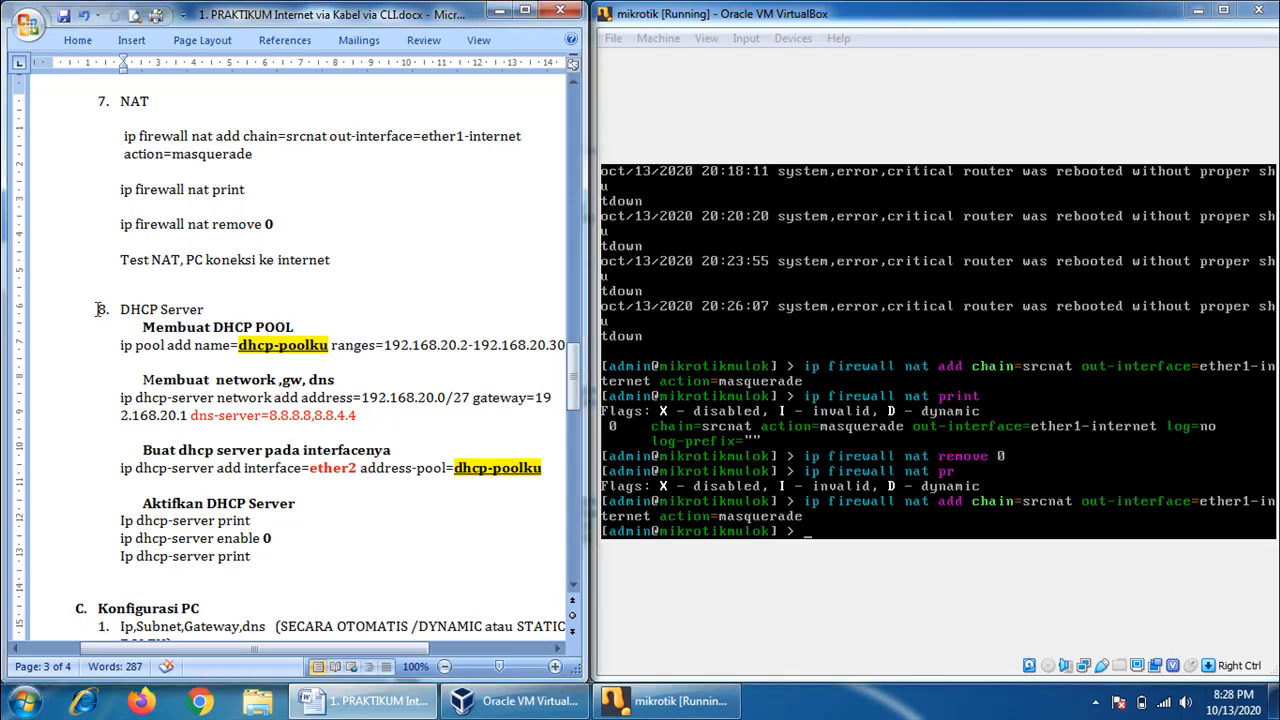
pyautogui.moveTo(118, 311); pyautogui.dragTo(297, 318)
pyautogui.press('Left')
pyautogui.keyDown('shift'); pyautogui.click(299, 324); pyautogui.keyUp('shift')
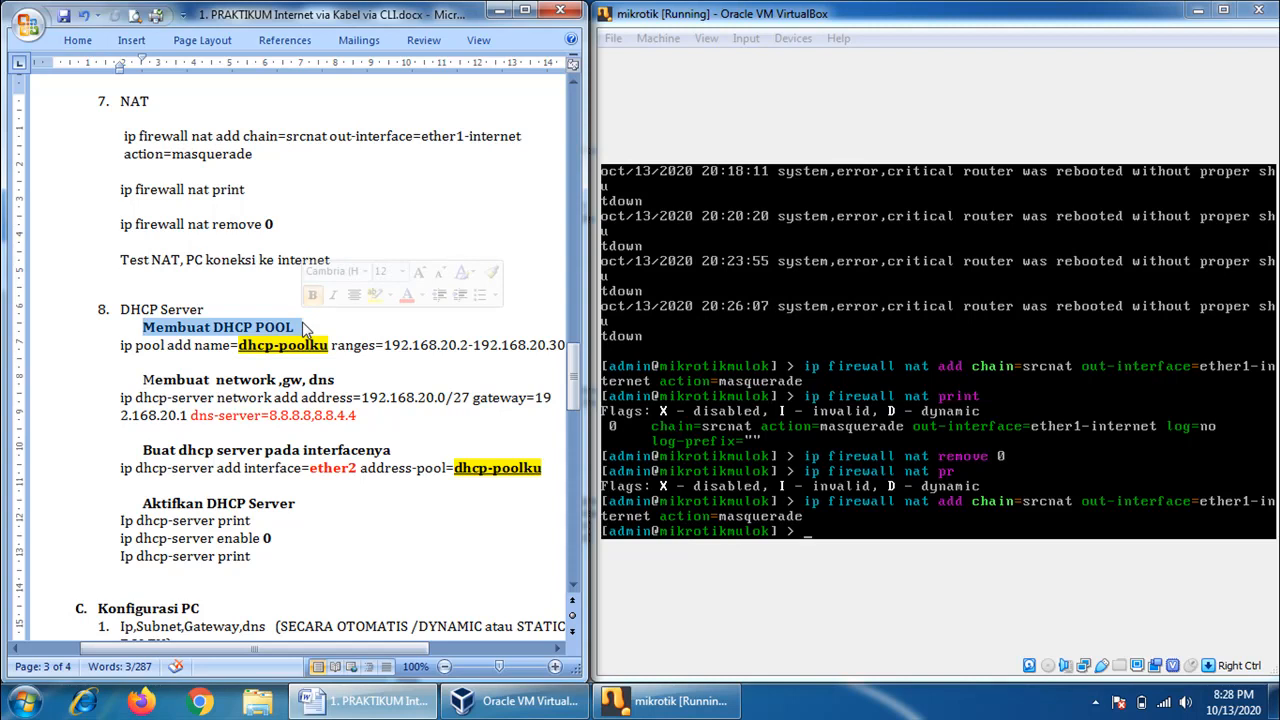
pyautogui.click(518, 344)
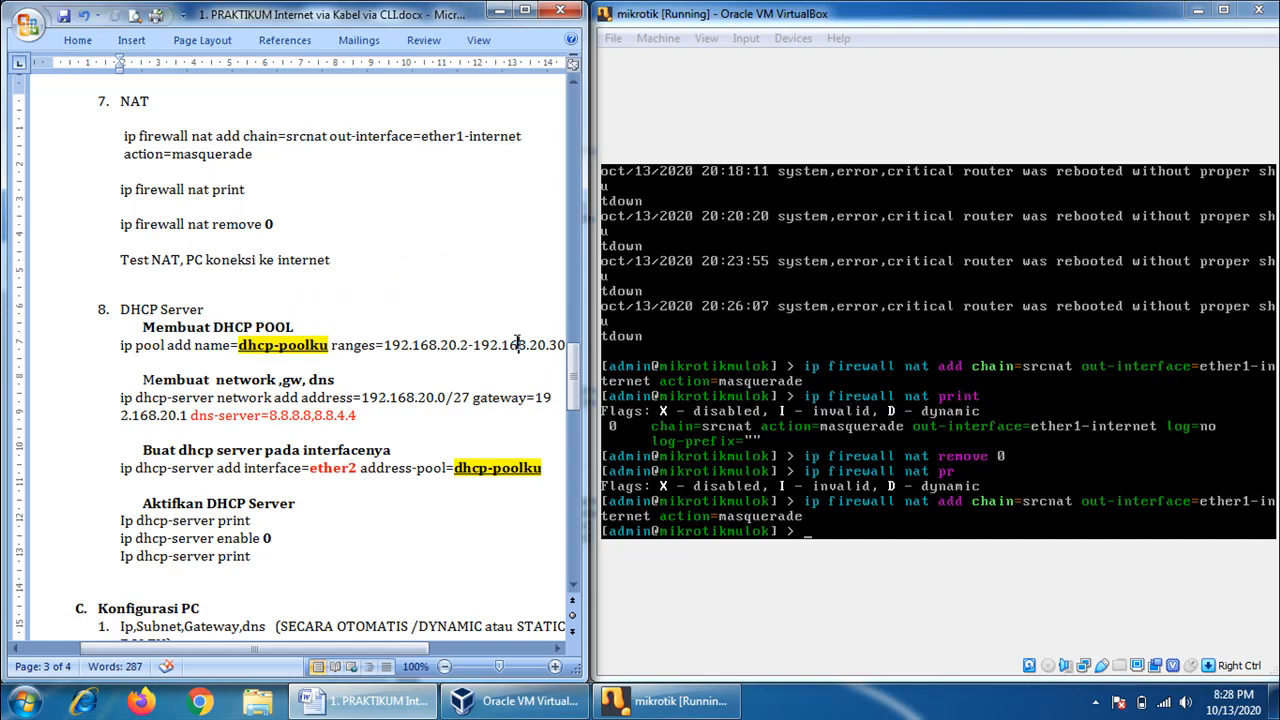
# Step: Create an IP pool named dhcp-poolku with the range 192.168.20.2-192.168.20.30 in the MikroTik console
pyautogui.click(862, 530)
pyautogui.write('ip poo')
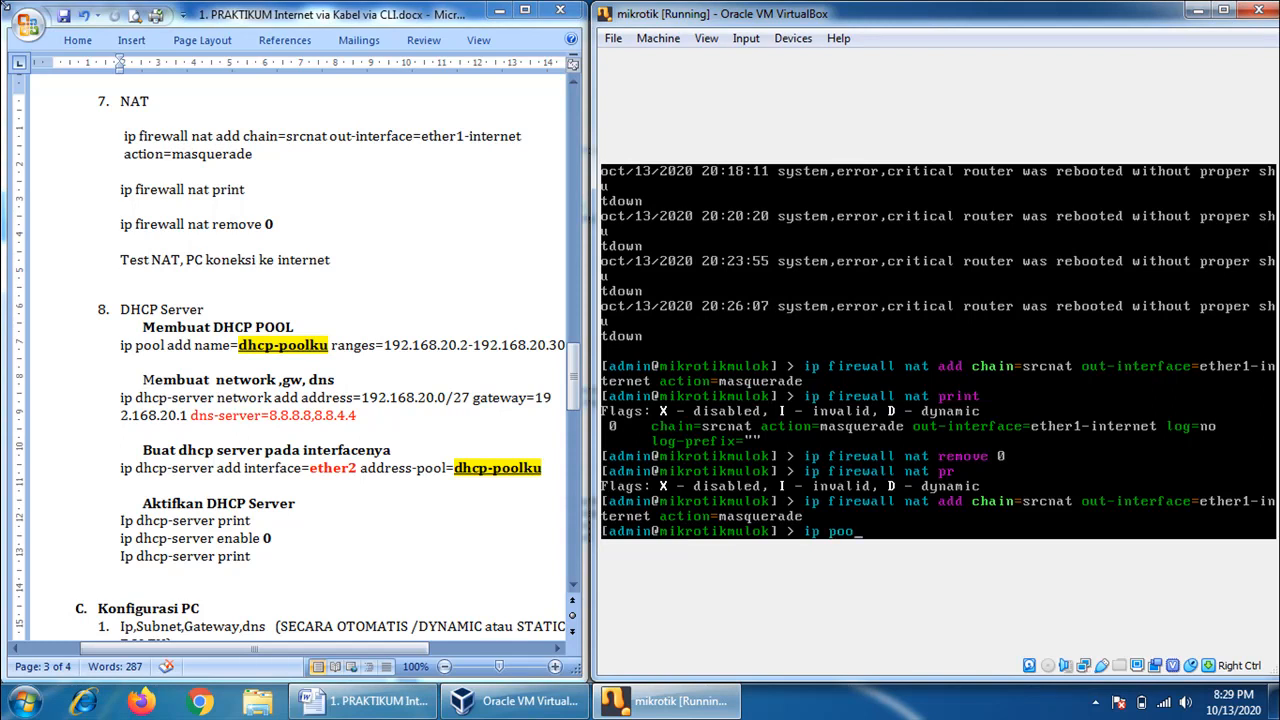
pyautogui.write('l add name=dhcp-pool')
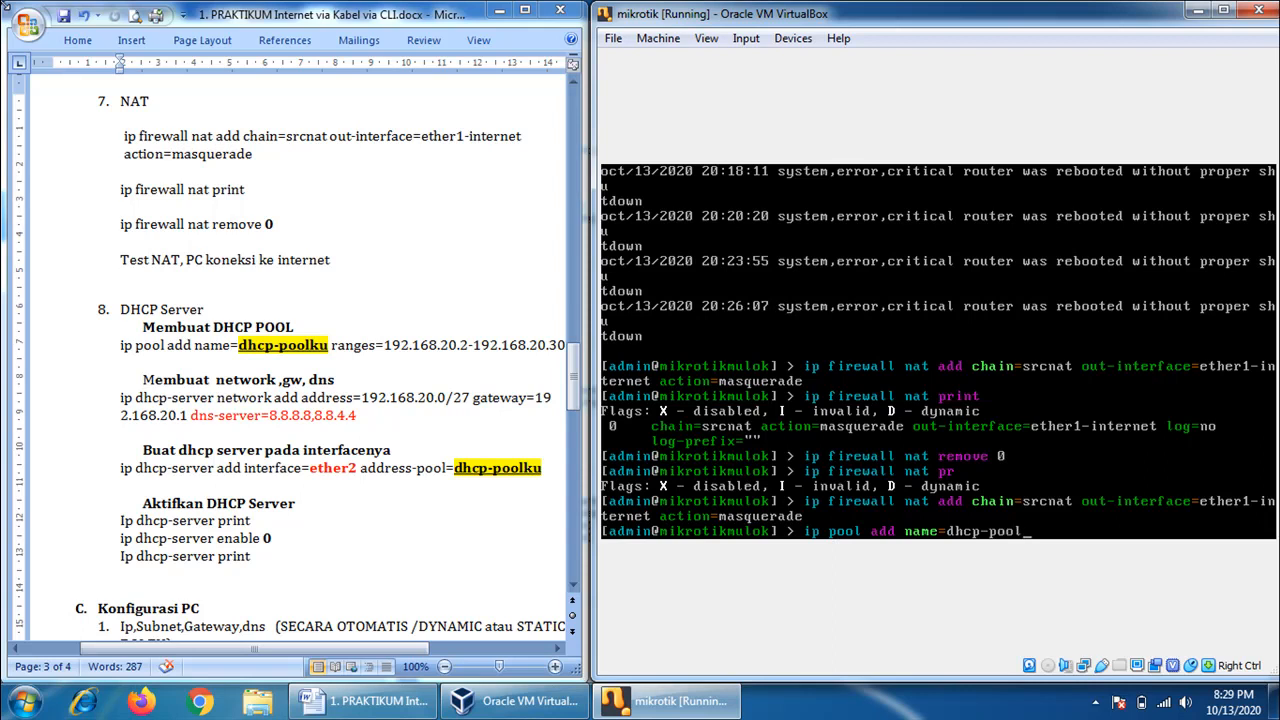
pyautogui.write('ku ranges=')
pyautogui.write('192.')
pyautogui.write('168')
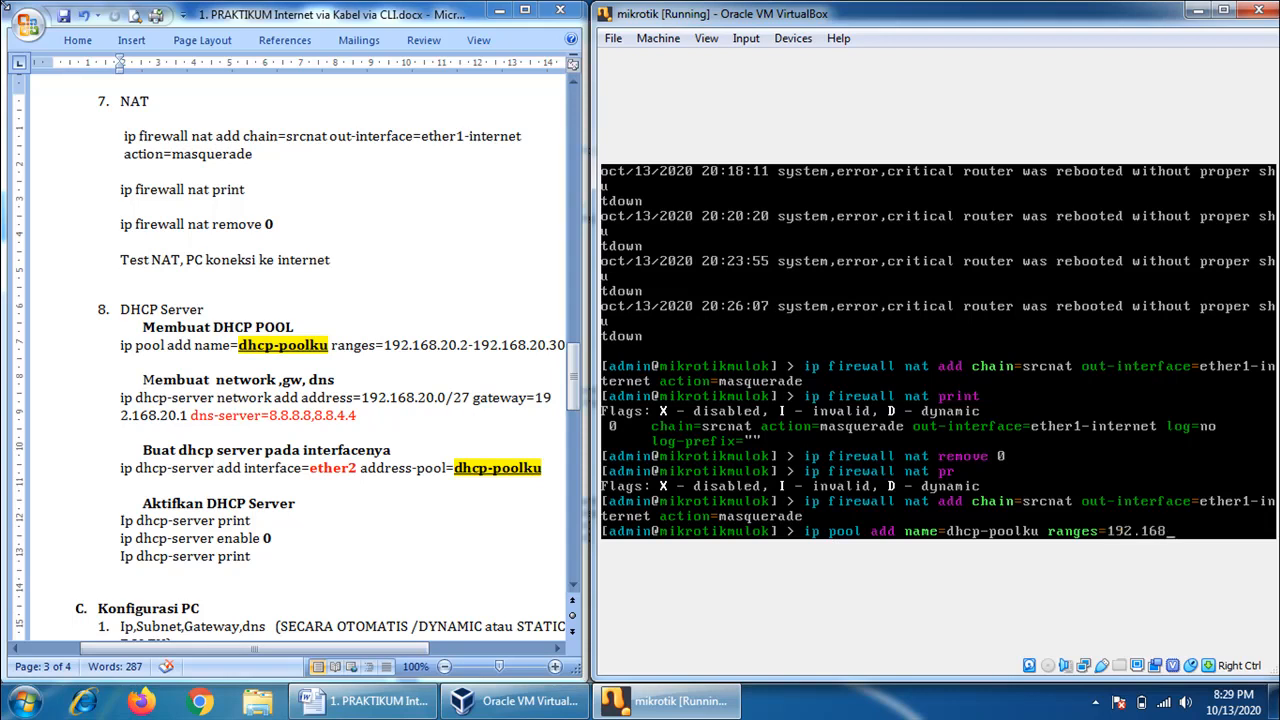
pyautogui.write('.20.2-192.168')
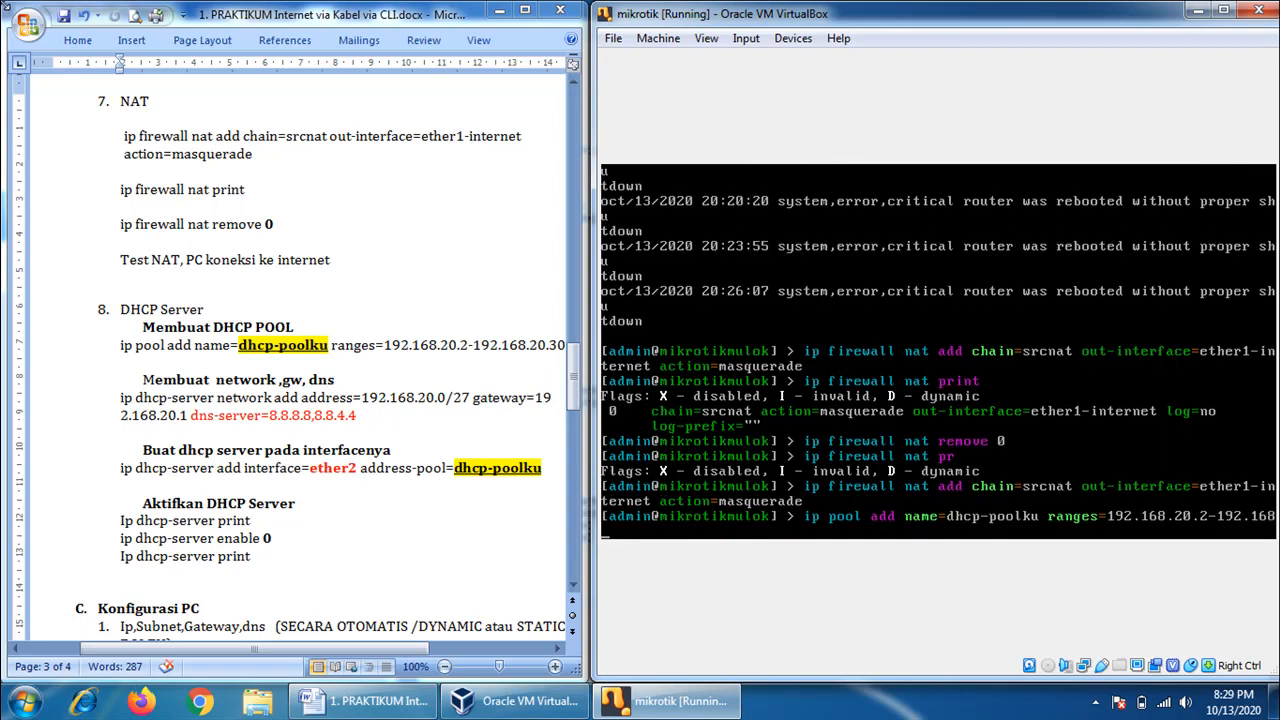
pyautogui.write('.20.30')
pyautogui.press('Return')
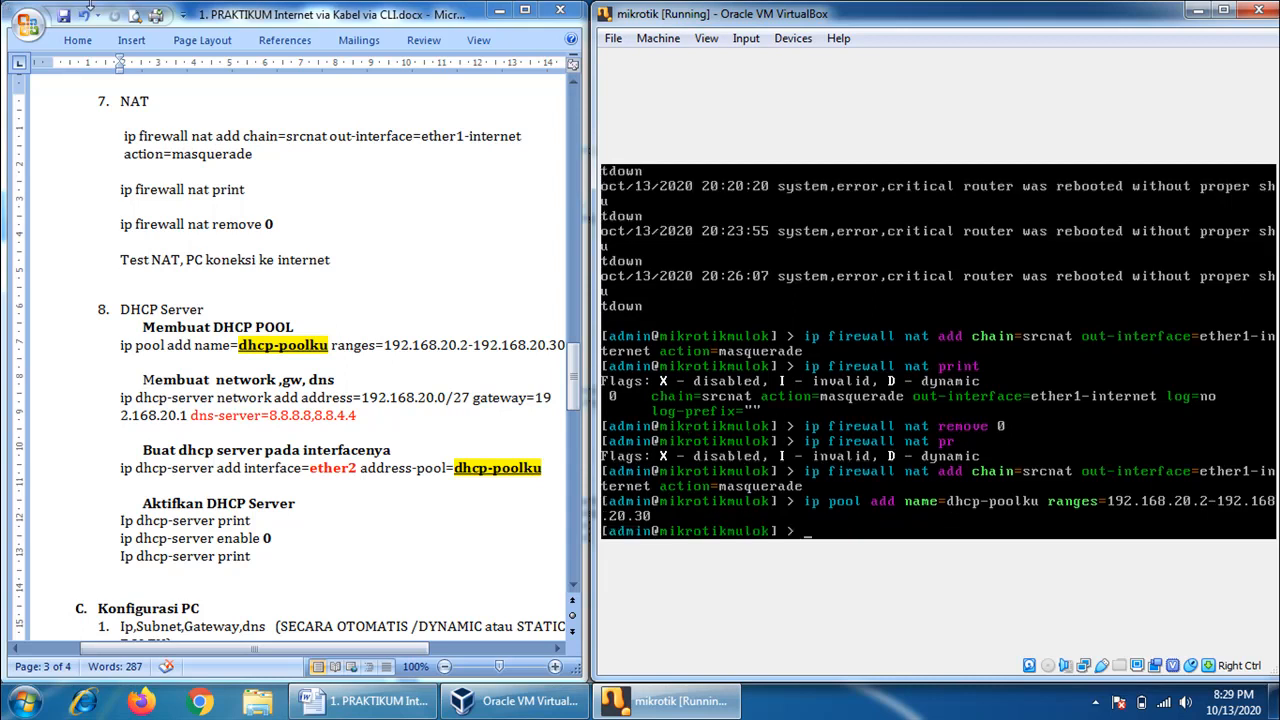
# Step: Compare the worksheet's pool address range with the LAN addressing in the network diagram and find the DHCP network instructions
pyautogui.click(444, 352)
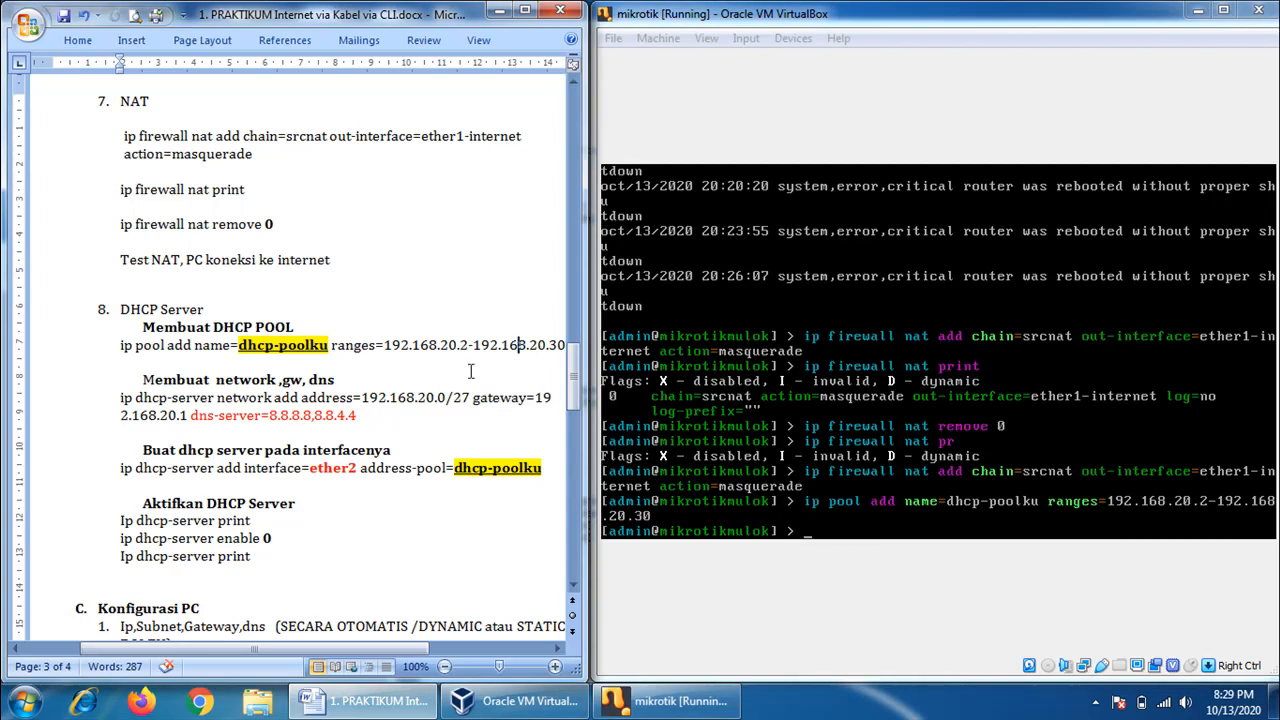
pyautogui.moveTo(459, 345); pyautogui.dragTo(565, 346)
pyautogui.moveTo(384, 345); pyautogui.dragTo(596, 170)
pyautogui.moveTo(342, 648); pyautogui.dragTo(397, 648)
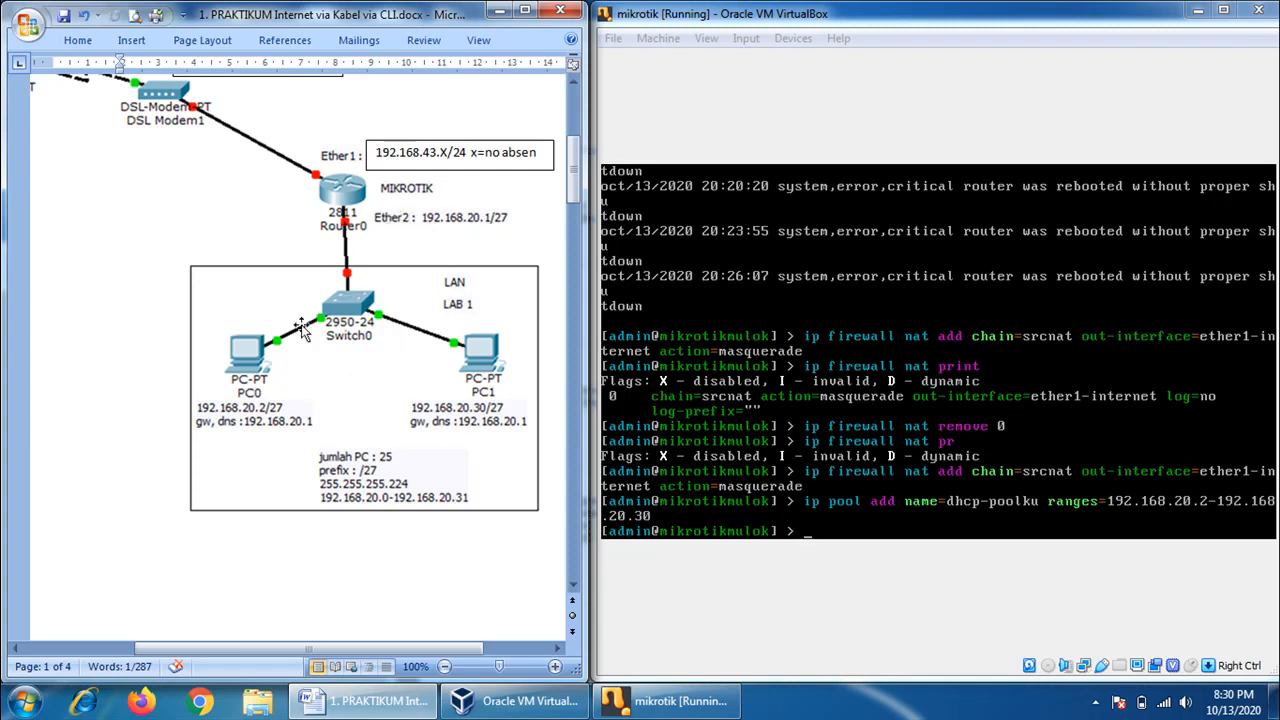
pyautogui.moveTo(569, 183); pyautogui.dragTo(549, 396)
pyautogui.moveTo(366, 648); pyautogui.dragTo(333, 643)
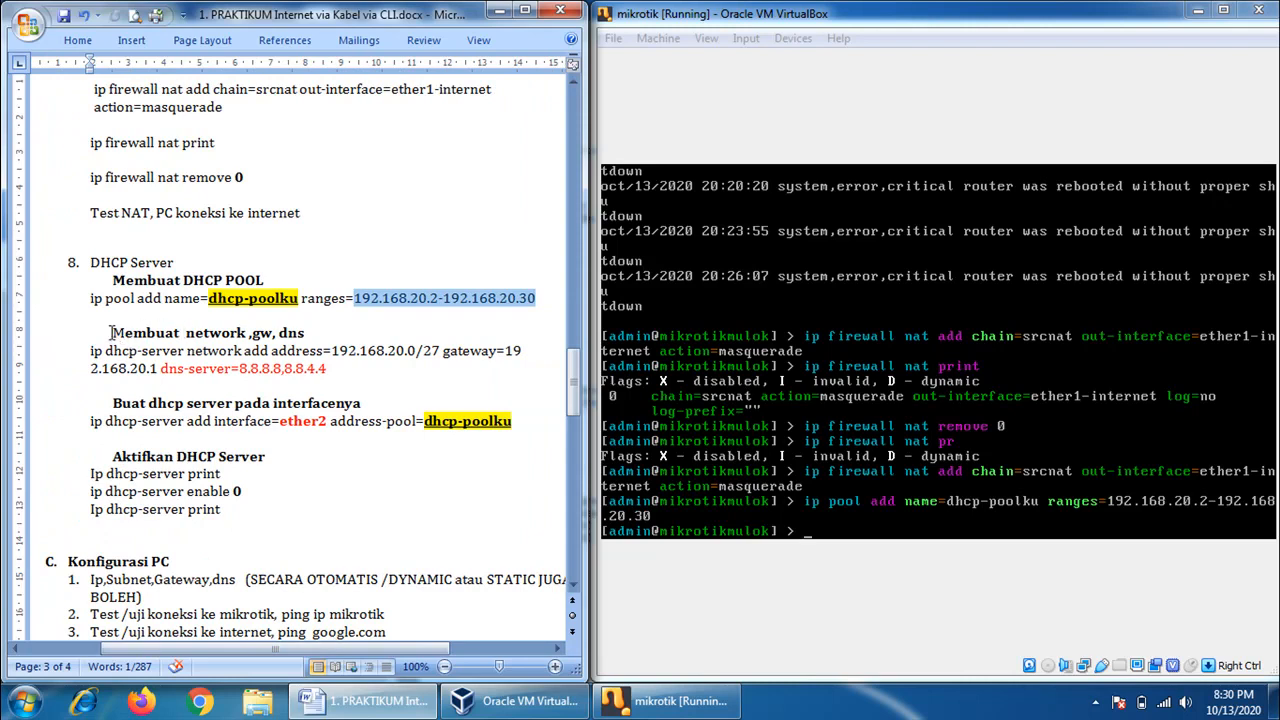
pyautogui.moveTo(112, 333); pyautogui.dragTo(308, 334)
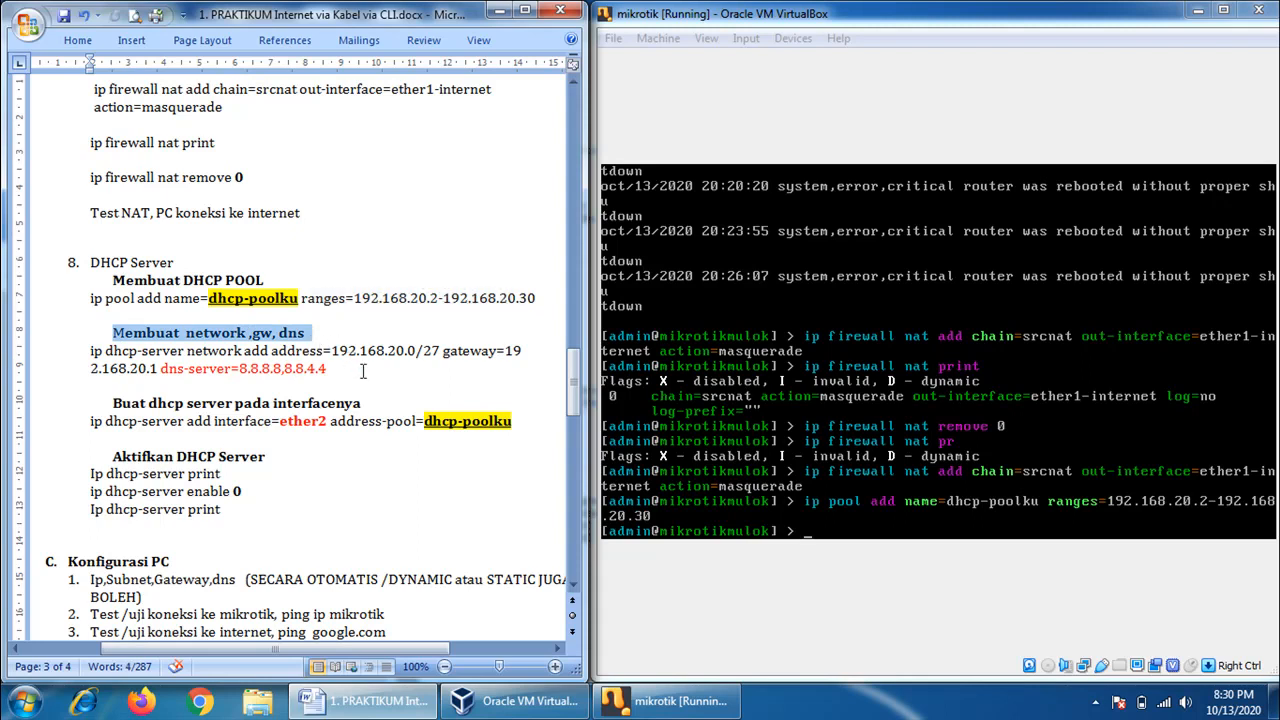
# Step: Add the DHCP server network 192.168.20.0/27 with gateway 192.168.20.1 and DNS servers 8.8.8.8 and 8.8.4.4 in the MikroTik console
pyautogui.click(745, 118)
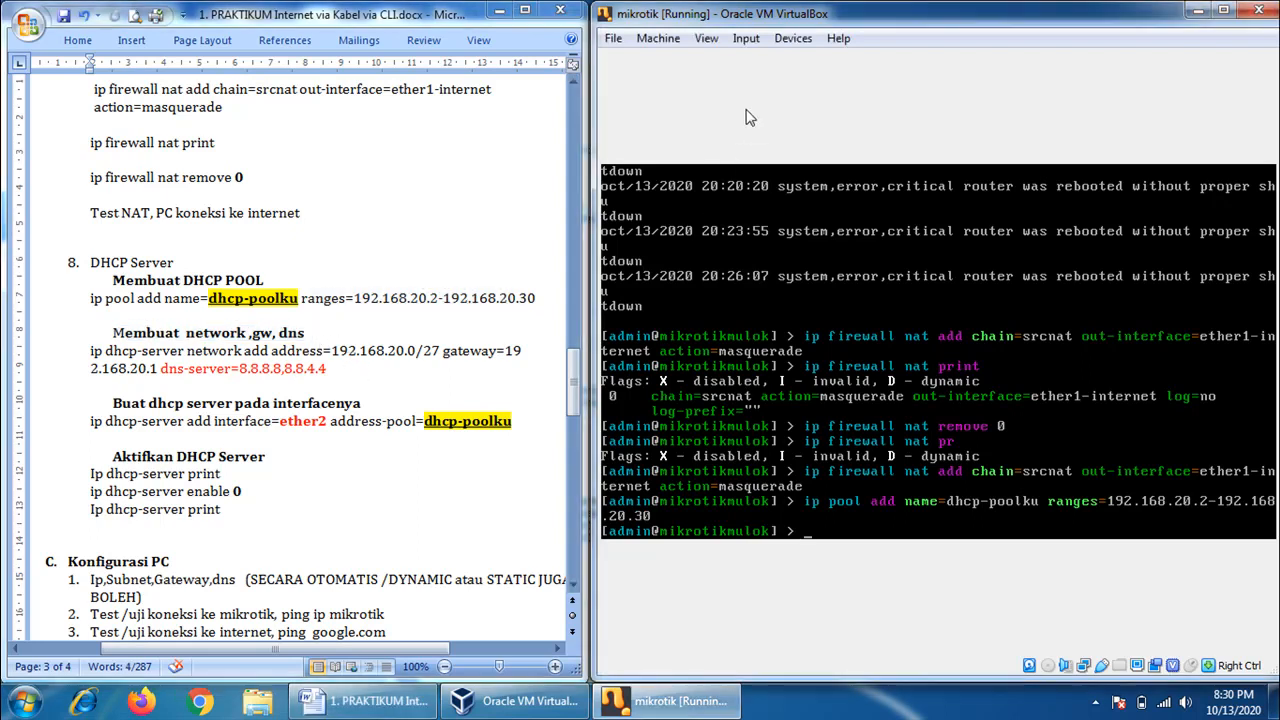
pyautogui.write('ip dhcp-server network ')
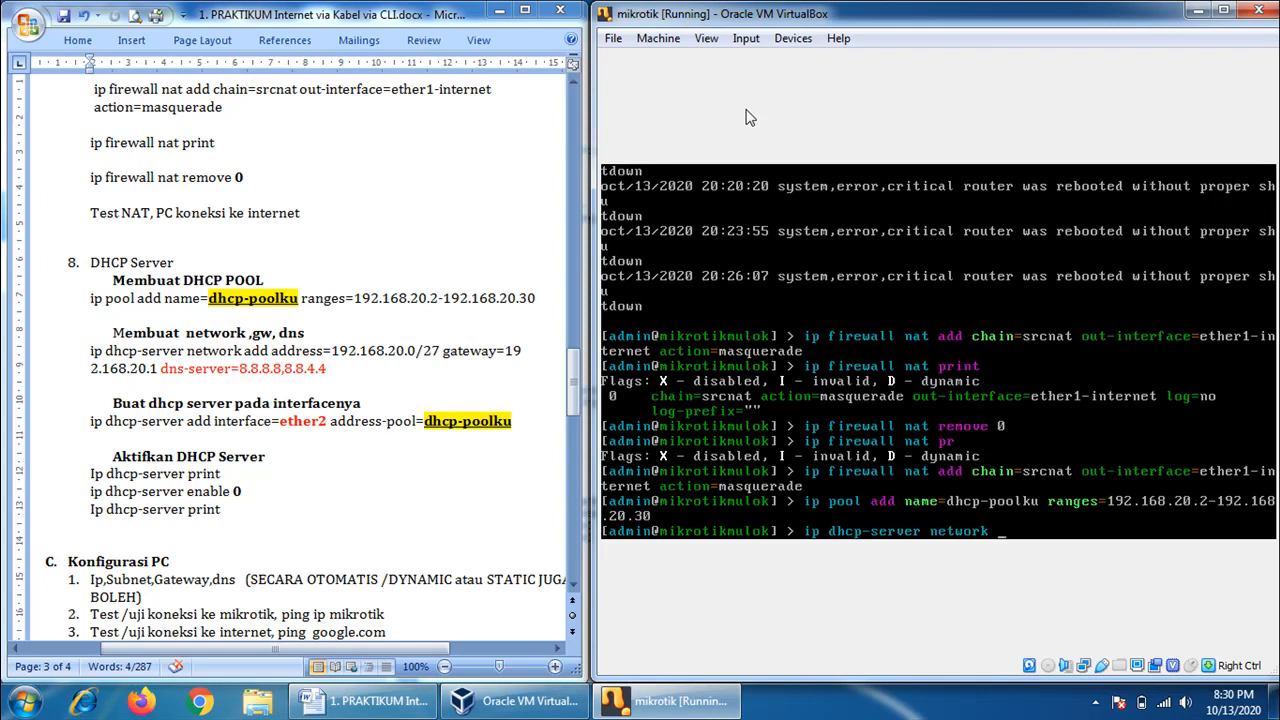
pyautogui.write('add address=192.16')
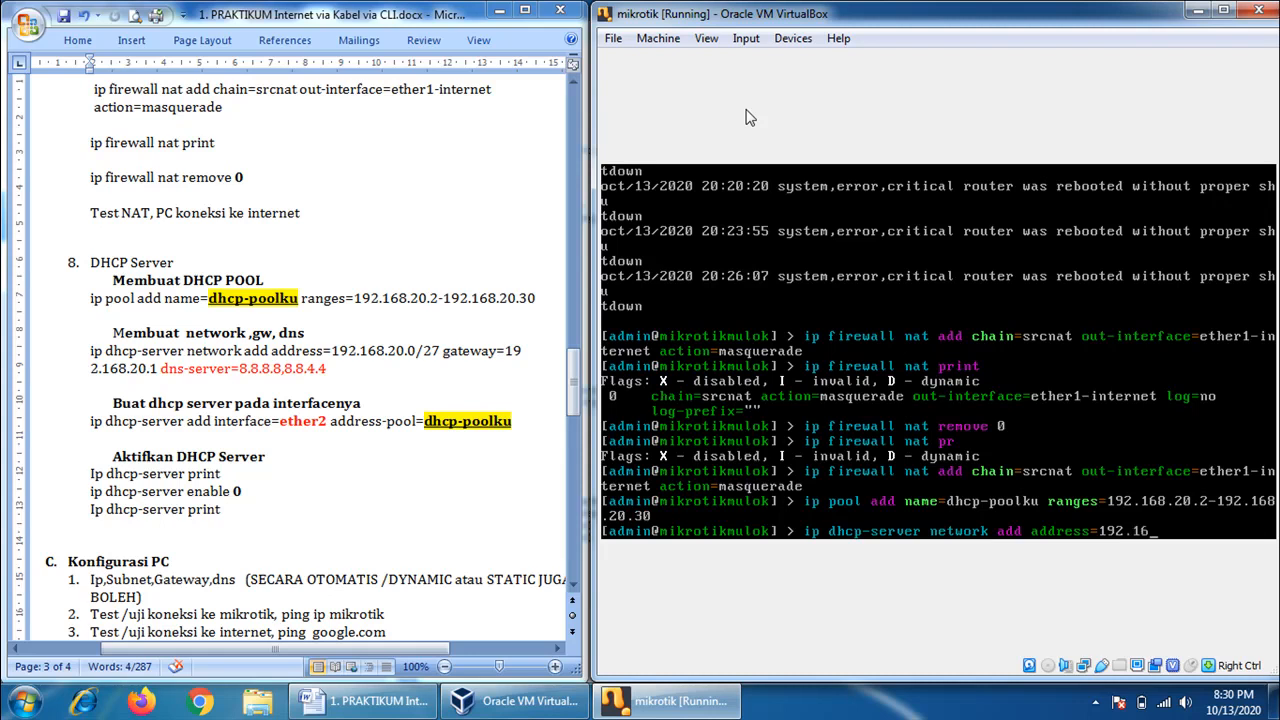
pyautogui.write('8.20.0/27 gateway=')
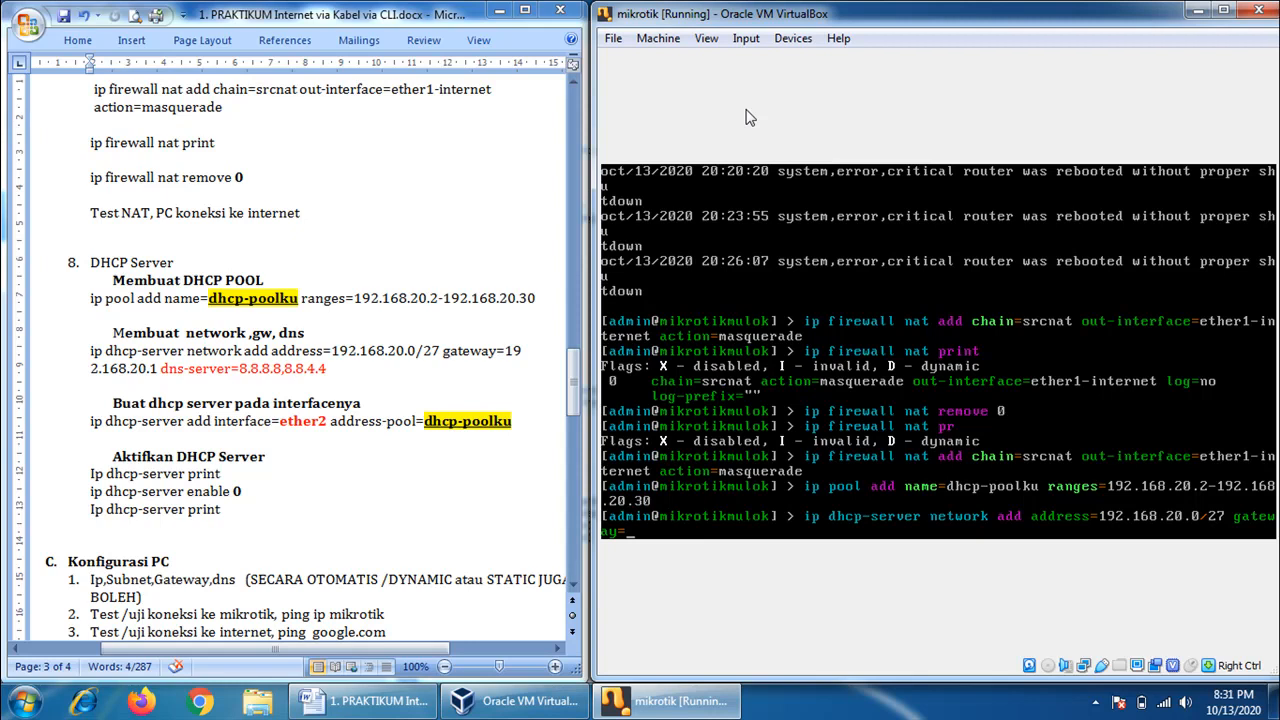
pyautogui.write('192.168.20.1 dns-server=')
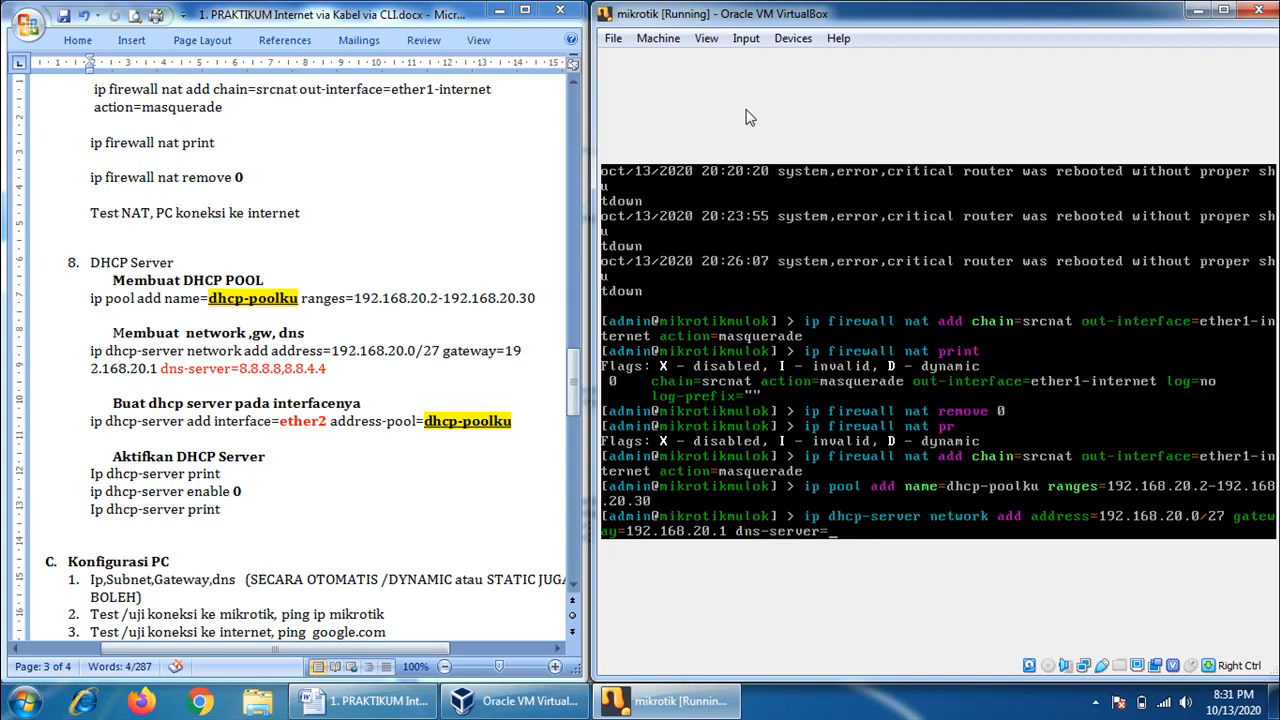
pyautogui.write('8.8.8.8')
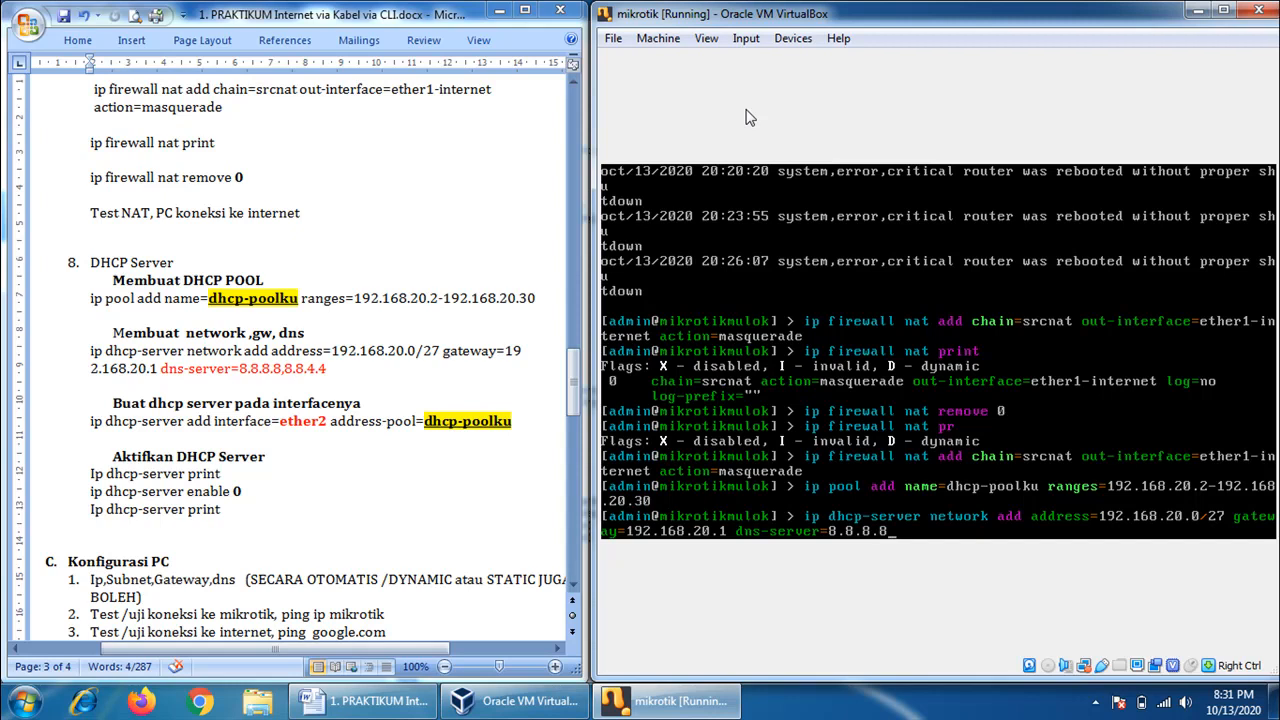
pyautogui.write(',8.8.4.4')
pyautogui.press('Return')
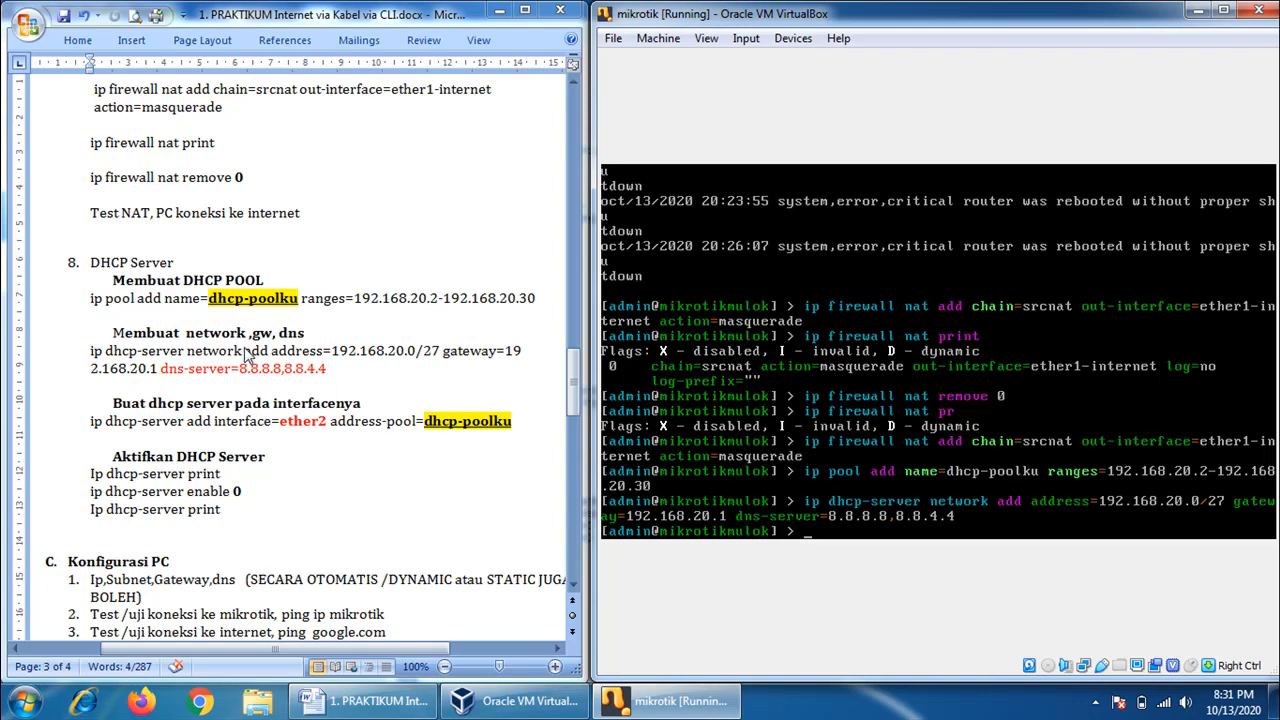
# Step: Read the worksheet's instructions for creating the DHCP server on its interface
pyautogui.click(126, 409)
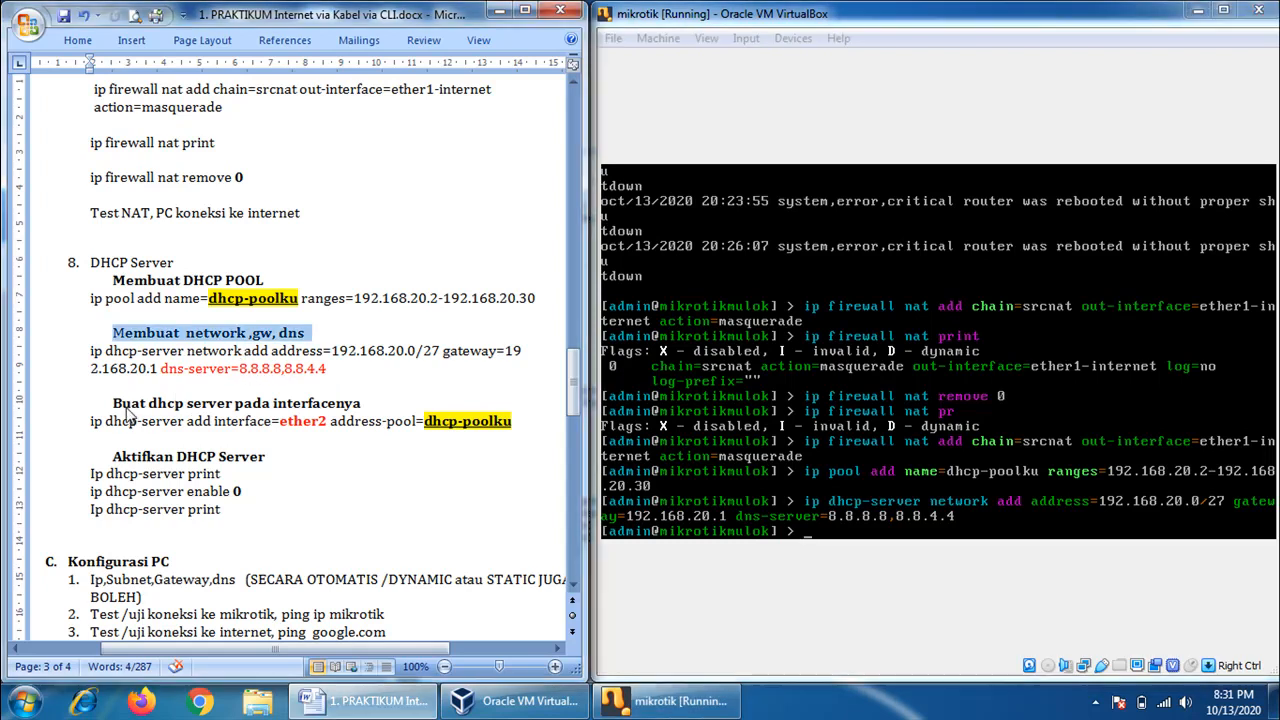
pyautogui.moveTo(112, 403); pyautogui.dragTo(382, 396)
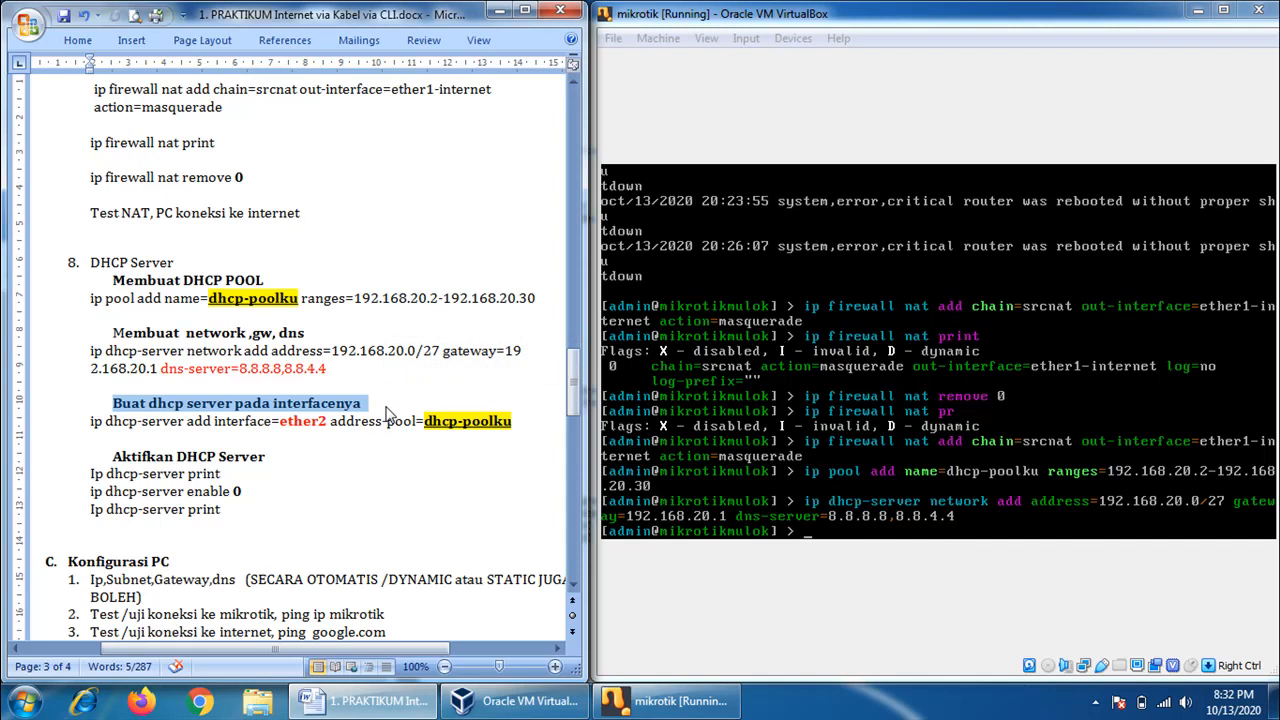
pyautogui.click(386, 411)
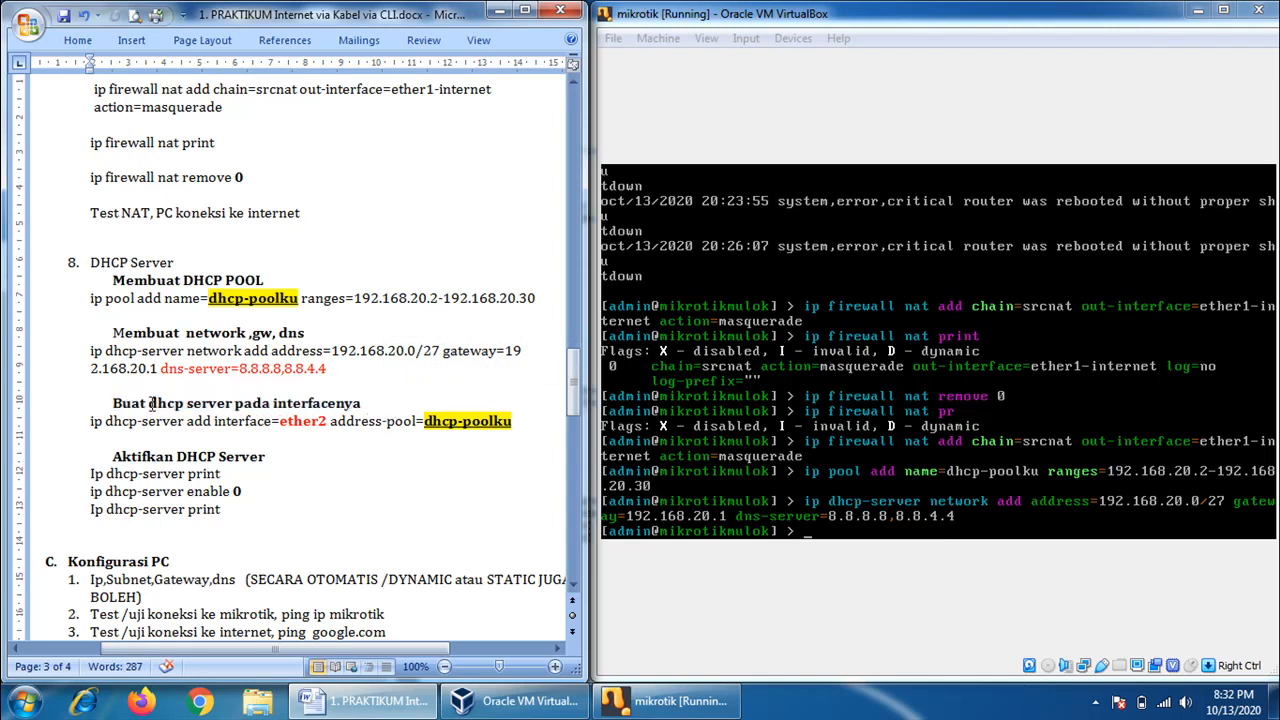
pyautogui.moveTo(106, 403); pyautogui.dragTo(364, 404)
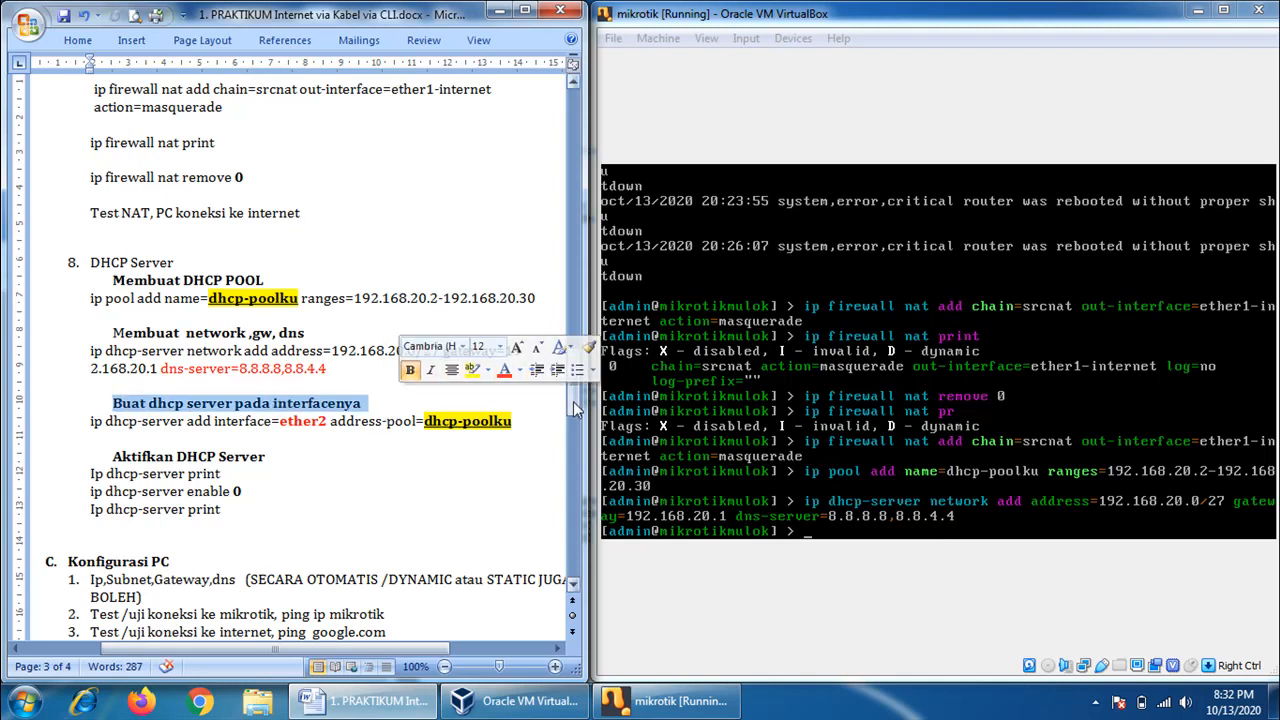
pyautogui.moveTo(574, 404); pyautogui.dragTo(569, 414)
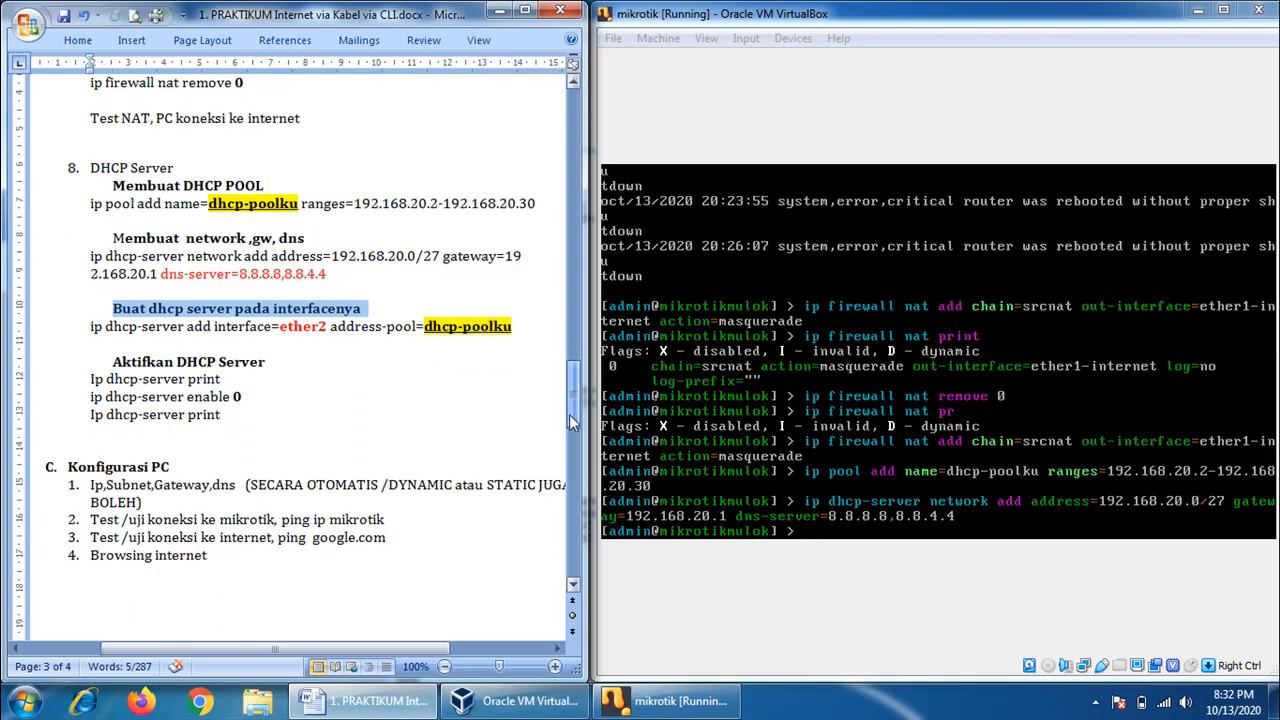
# Step: Add a DHCP server on interface ether2-local with address pool dhcp-poolku in the MikroTik console
pyautogui.click(745, 580)
pyautogui.write('ip dhc')
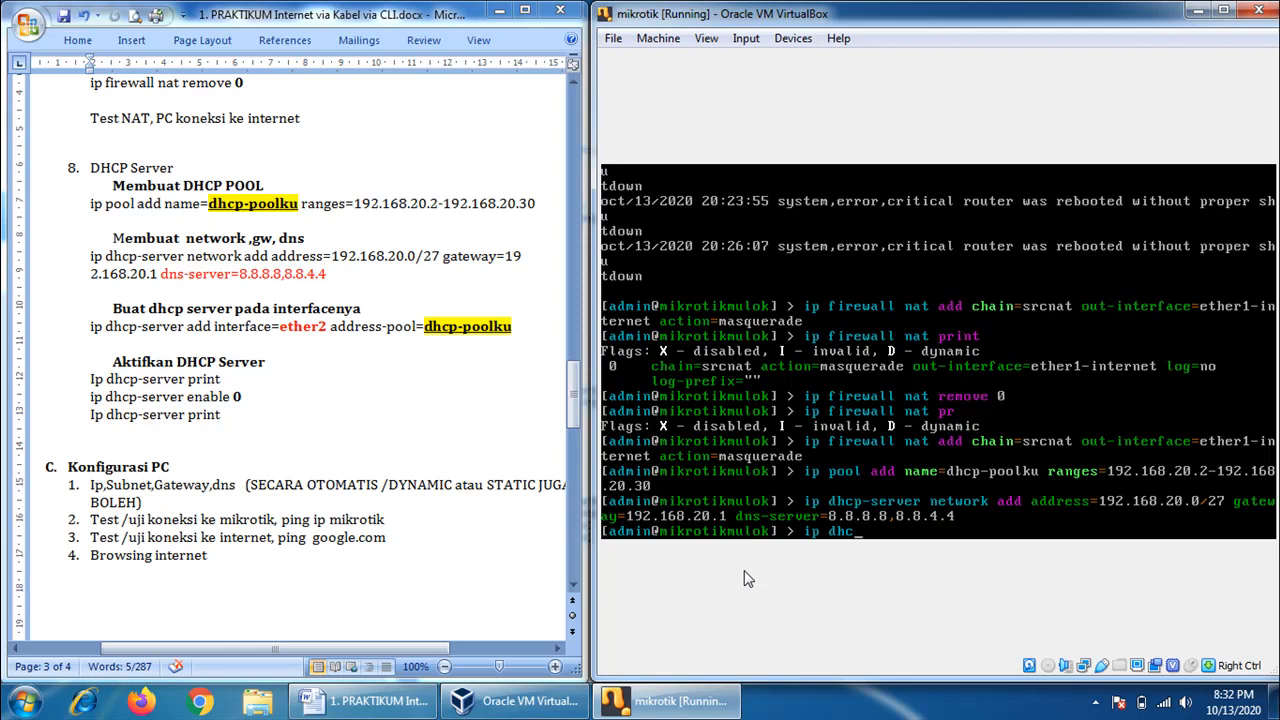
pyautogui.write('p-server add in')
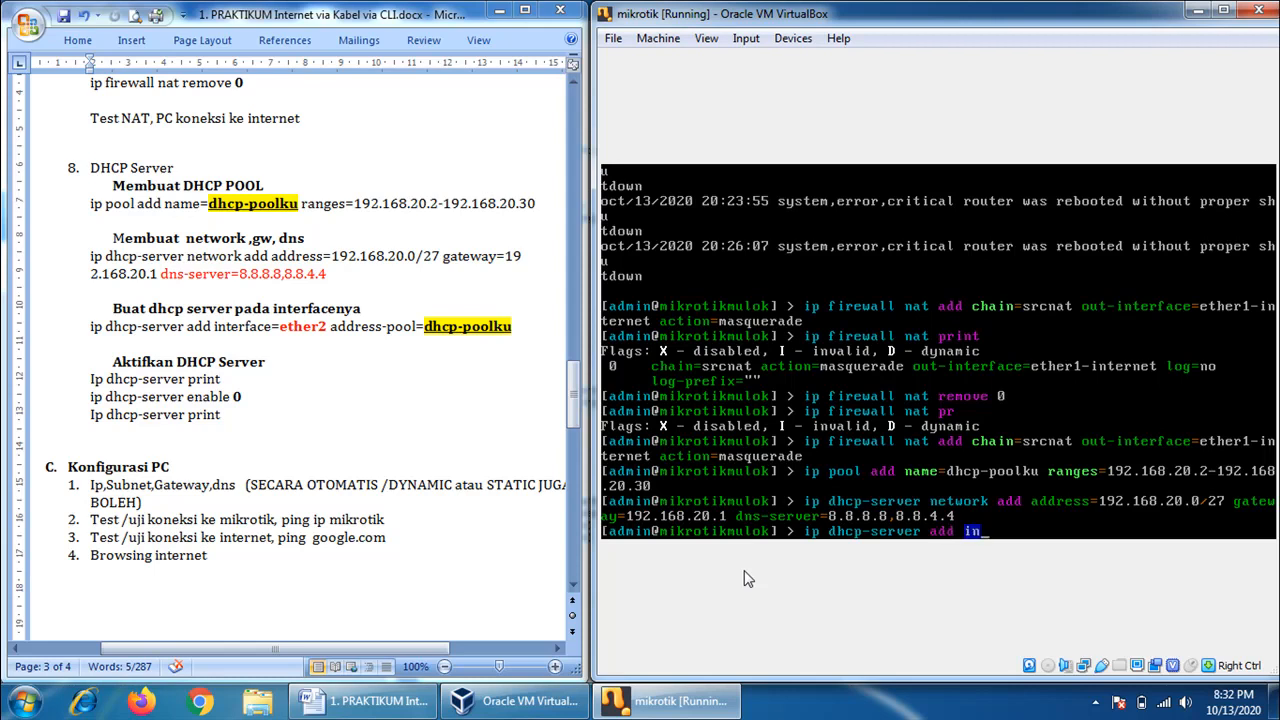
pyautogui.write('terface=')
pyautogui.write('etne')
pyautogui.press('BackSpace')
pyautogui.press('BackSpace')
pyautogui.write('her')
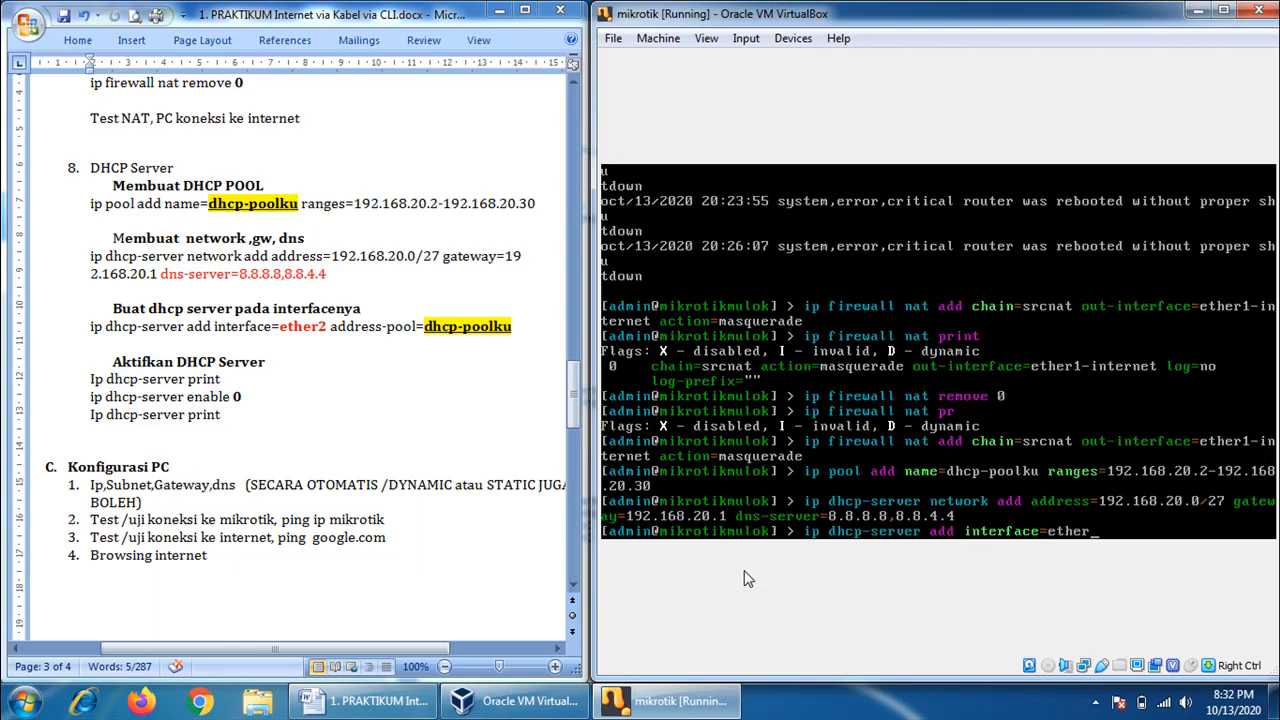
pyautogui.write('2-local addre')
pyautogui.press('Tab')
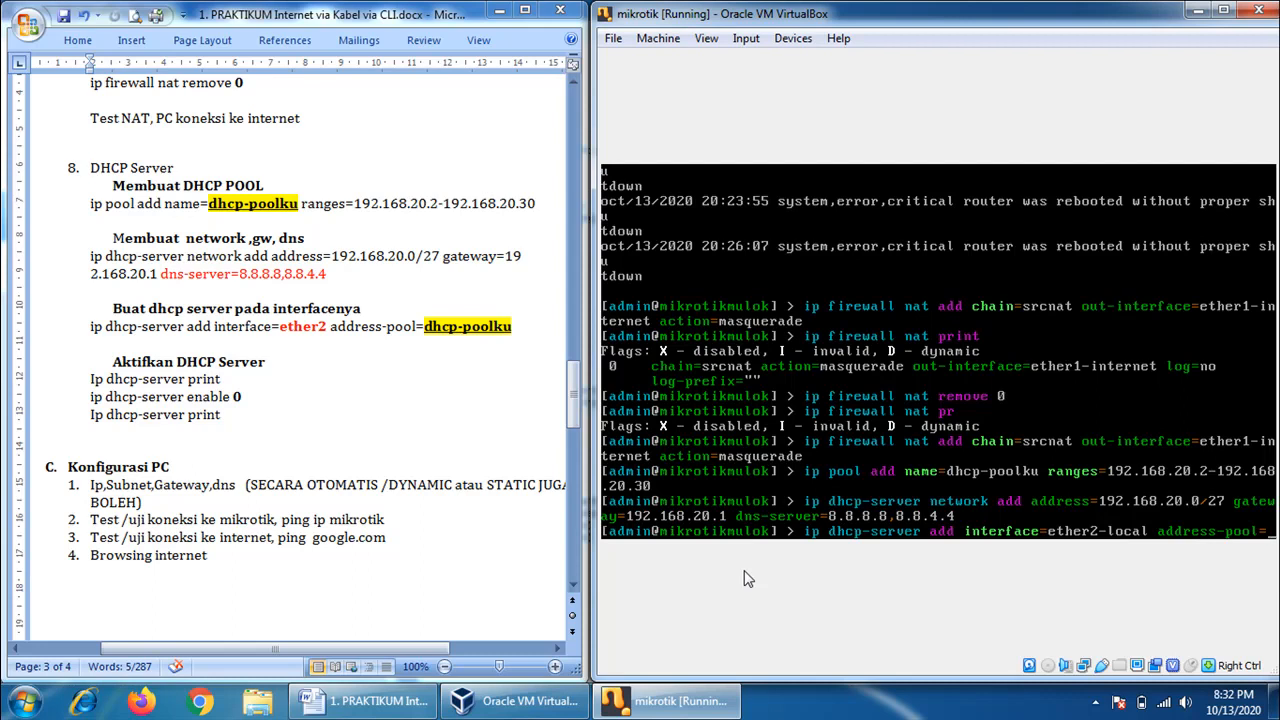
pyautogui.write('dhc')
pyautogui.write('p')
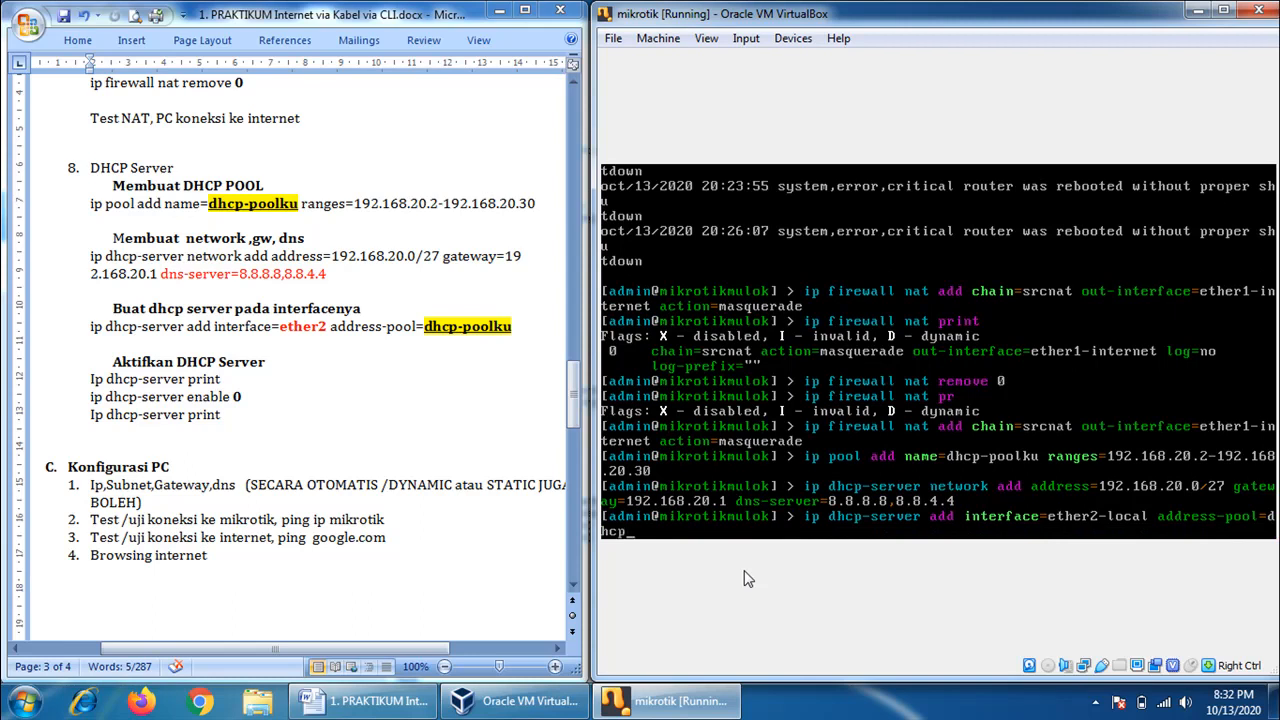
pyautogui.write('-poolku')
pyautogui.press('Return')
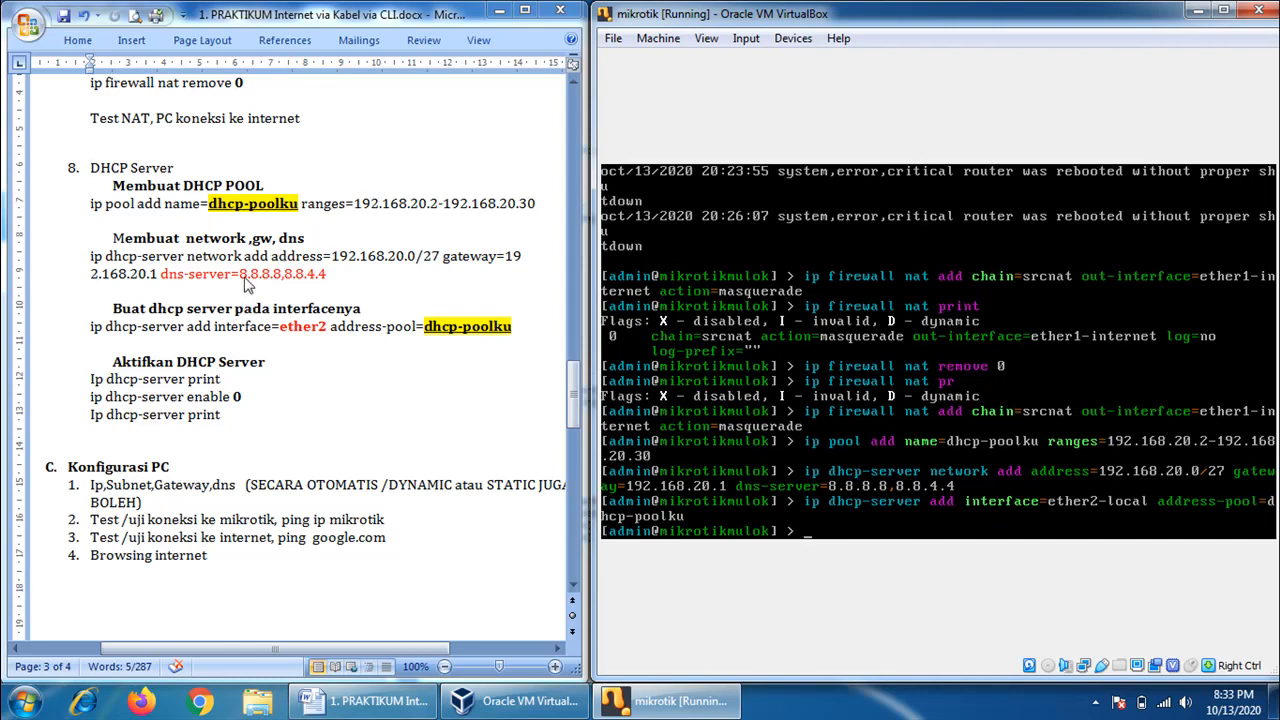
# Step: Correct the interface name in the worksheet's DHCP server add command to ether2-local
pyautogui.click(306, 325)
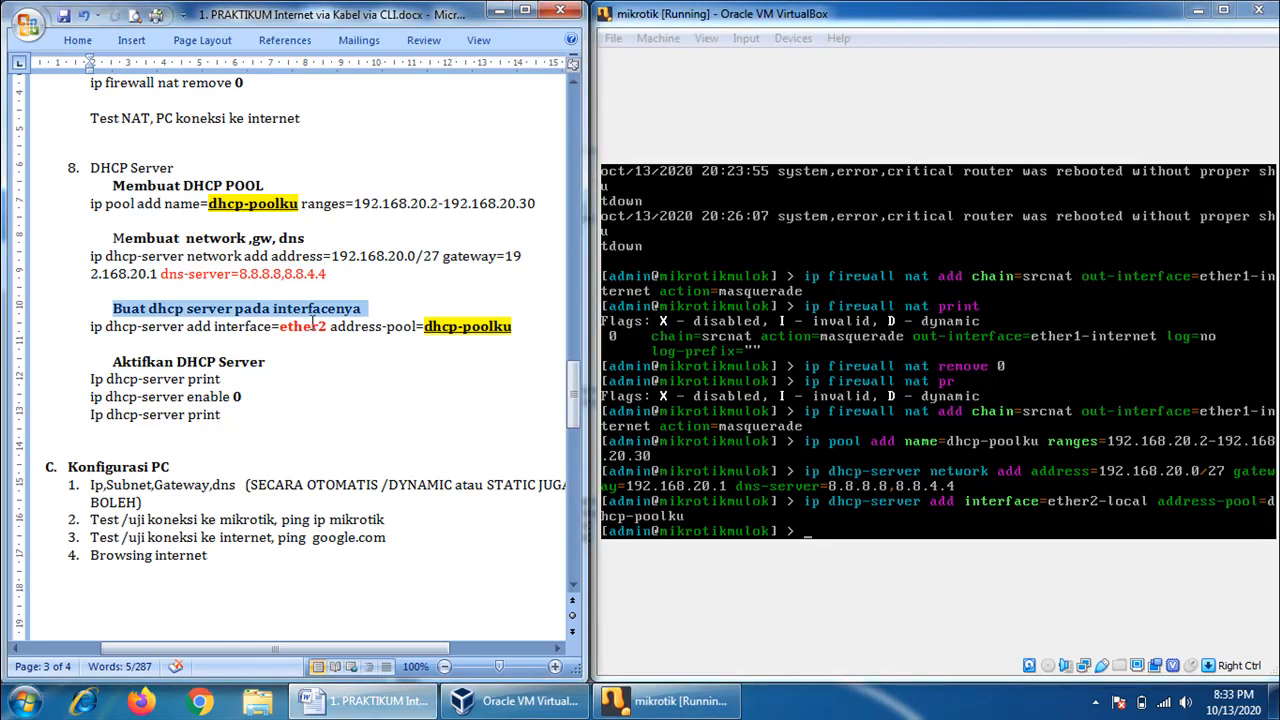
pyautogui.click(328, 326)
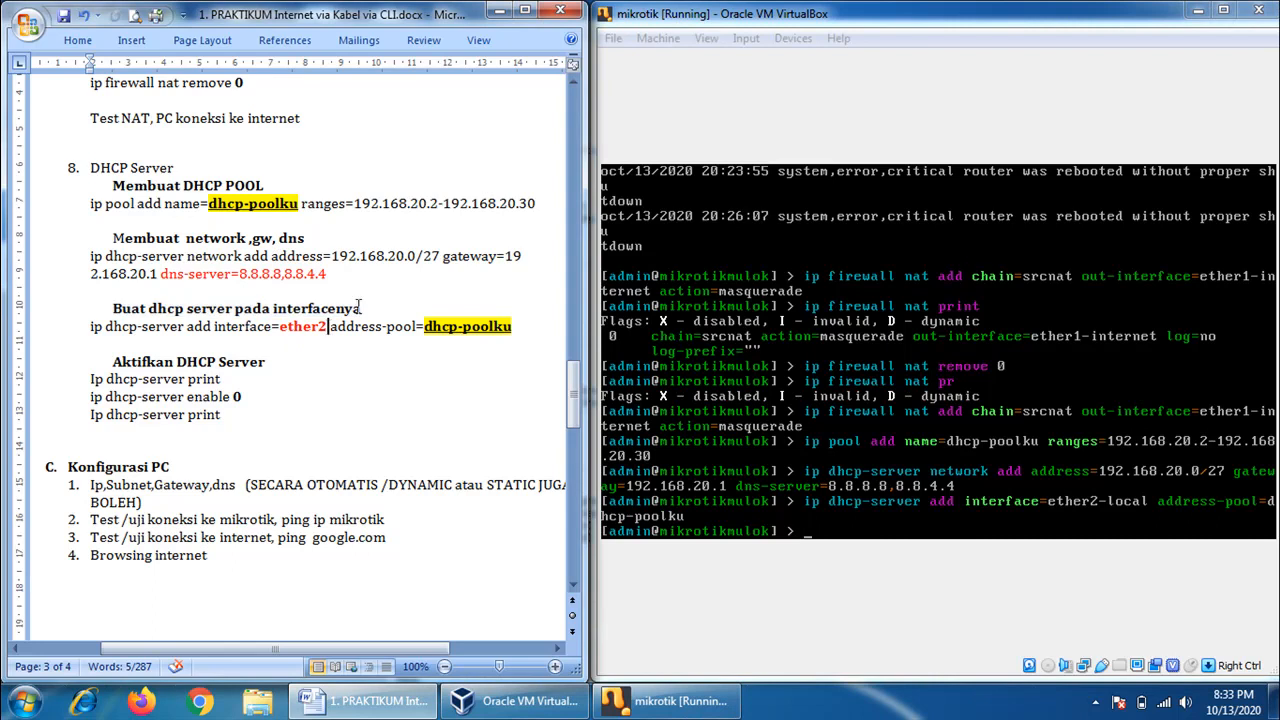
pyautogui.write('-local')
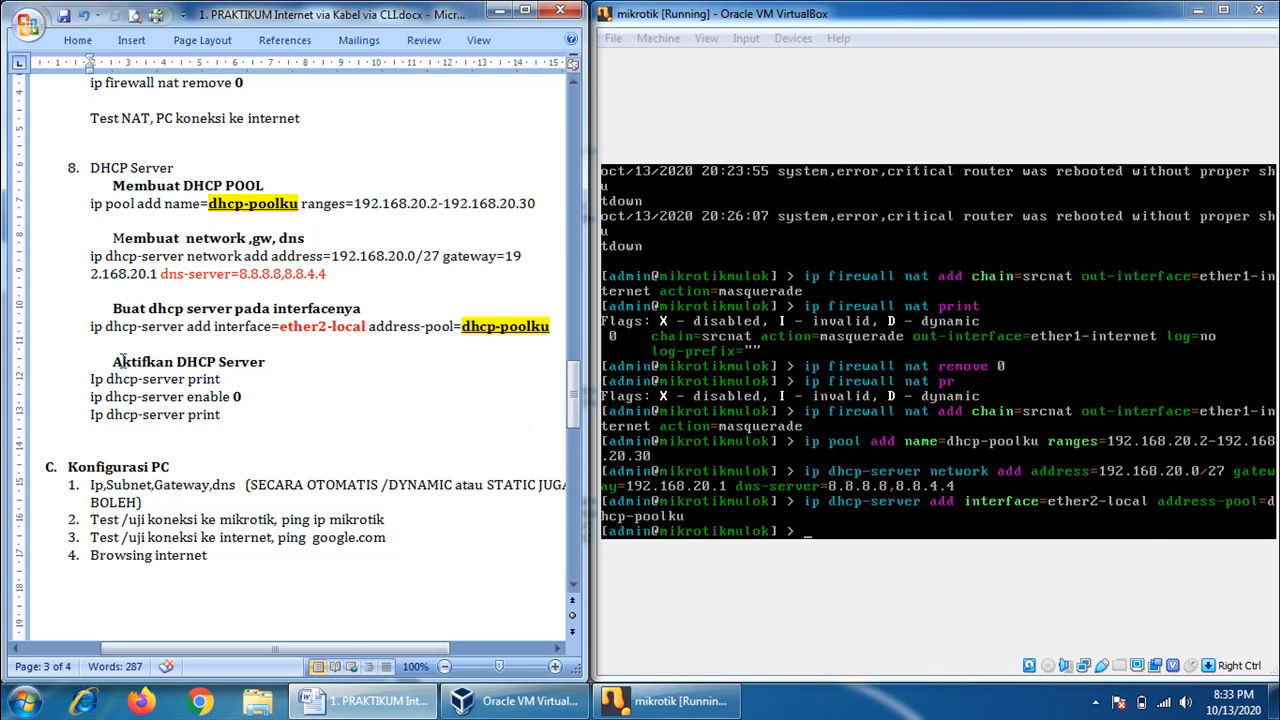
# Step: Find the worksheet's DHCP activation commands and print the DHCP server list in the MikroTik console
pyautogui.moveTo(113, 362); pyautogui.dragTo(285, 364)
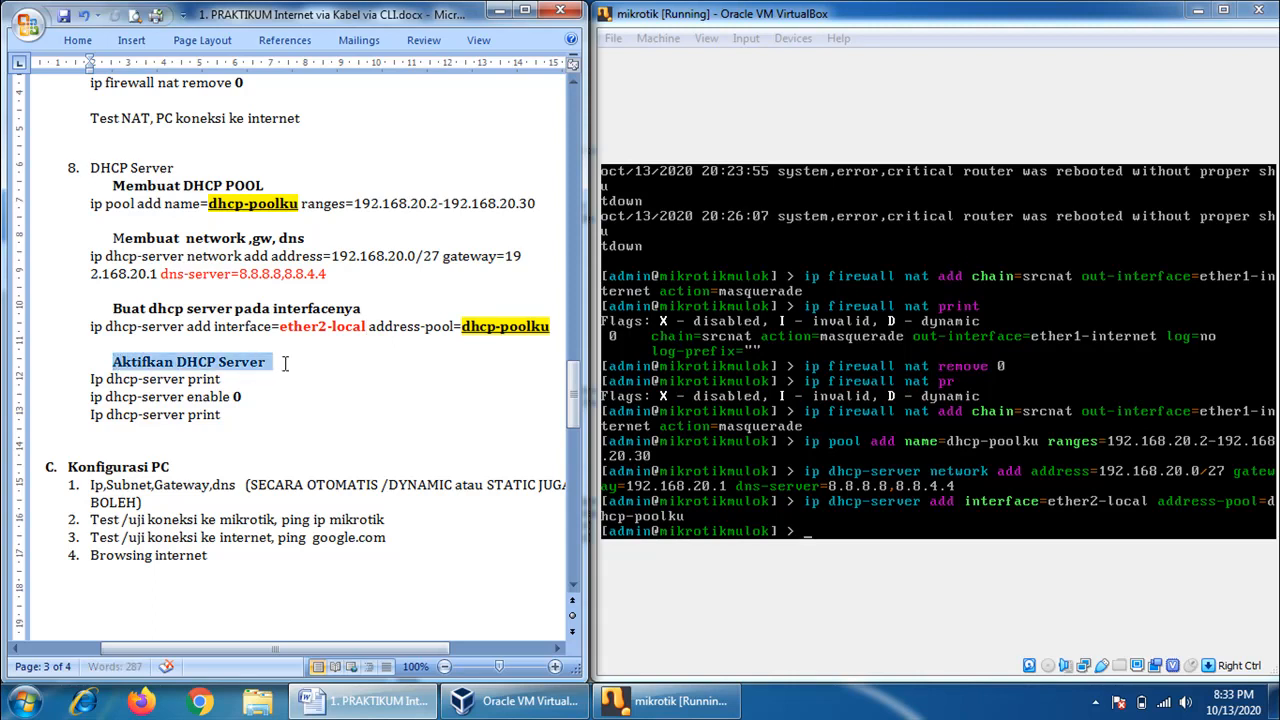
pyautogui.click(92, 379)
pyautogui.moveTo(98, 378); pyautogui.dragTo(218, 373)
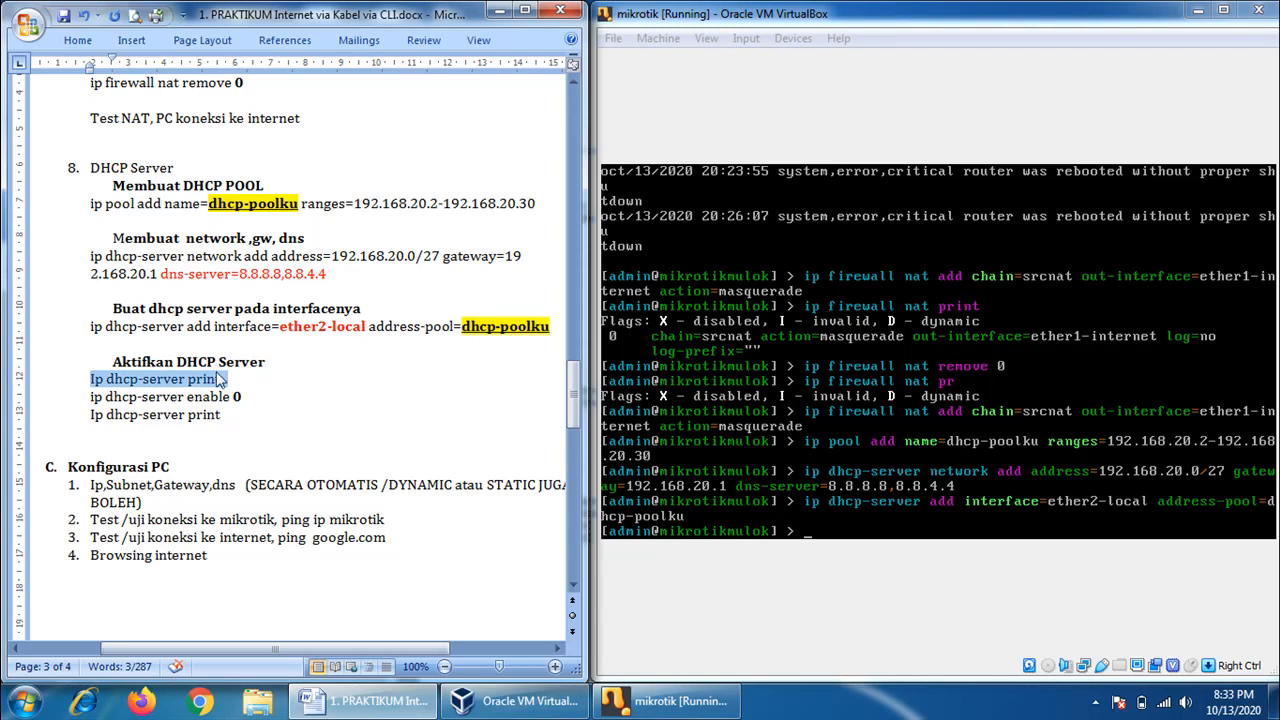
pyautogui.click(835, 530)
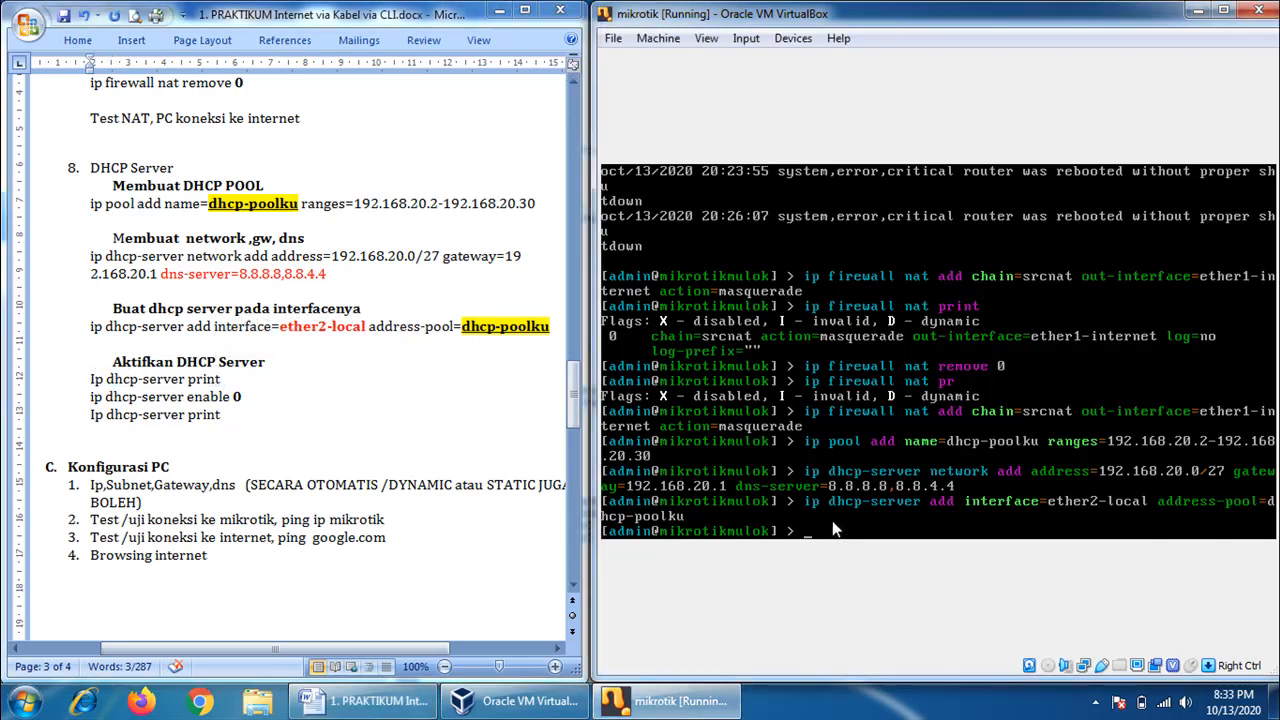
pyautogui.write('ip dhcp-server print')
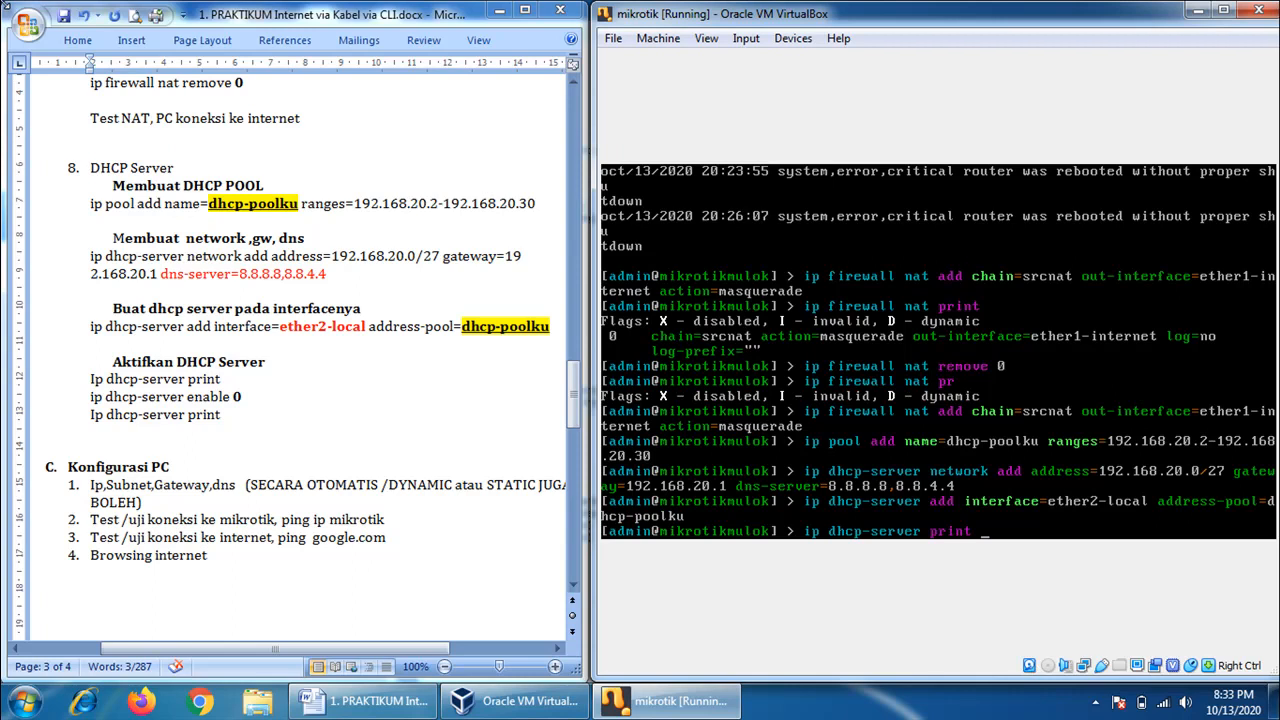
pyautogui.press('Return')
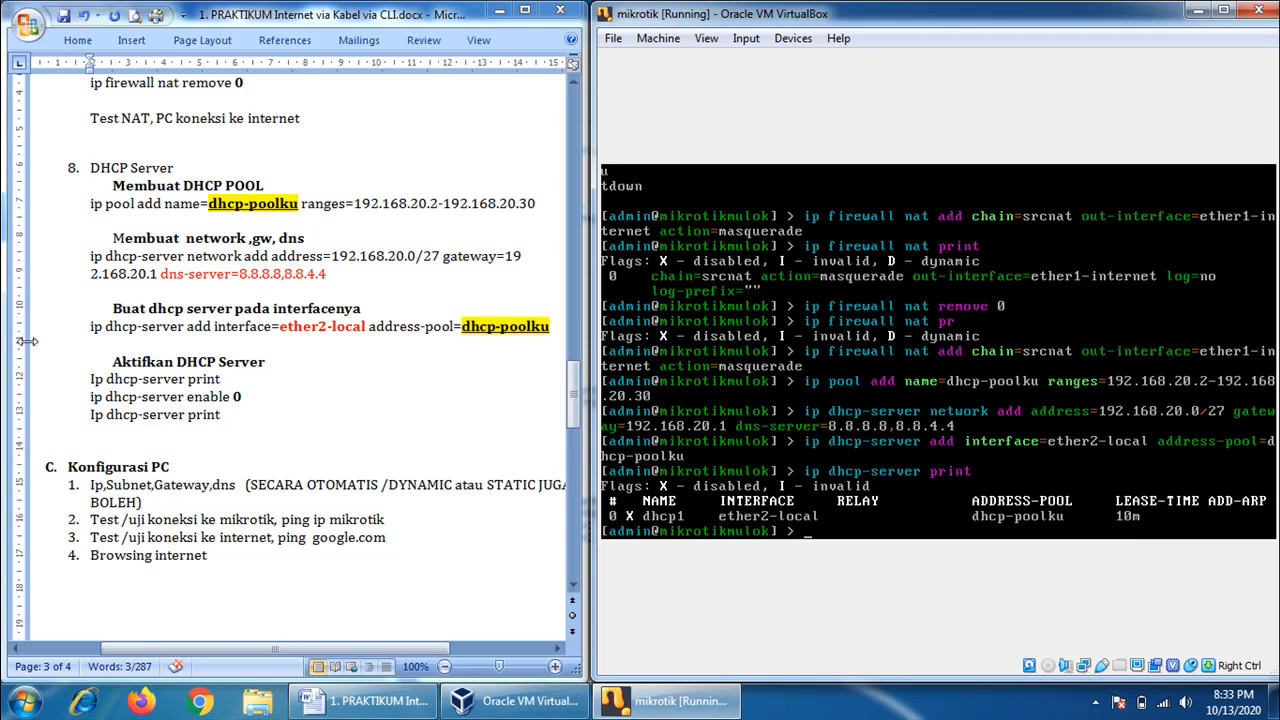
# Step: Enable DHCP server entry 0 in the MikroTik console, following the worksheet's next command
pyautogui.hotkey('alt', 'Tab')
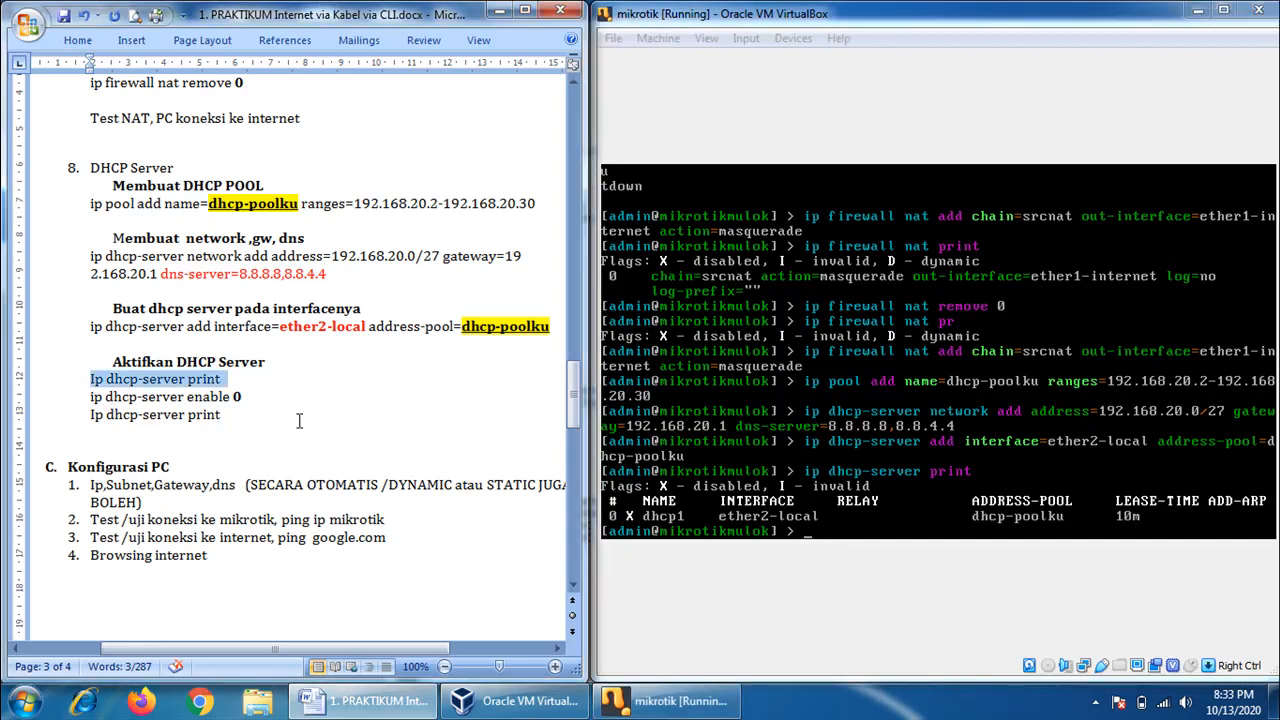
pyautogui.click(86, 400)
pyautogui.tripleClick(112, 400)
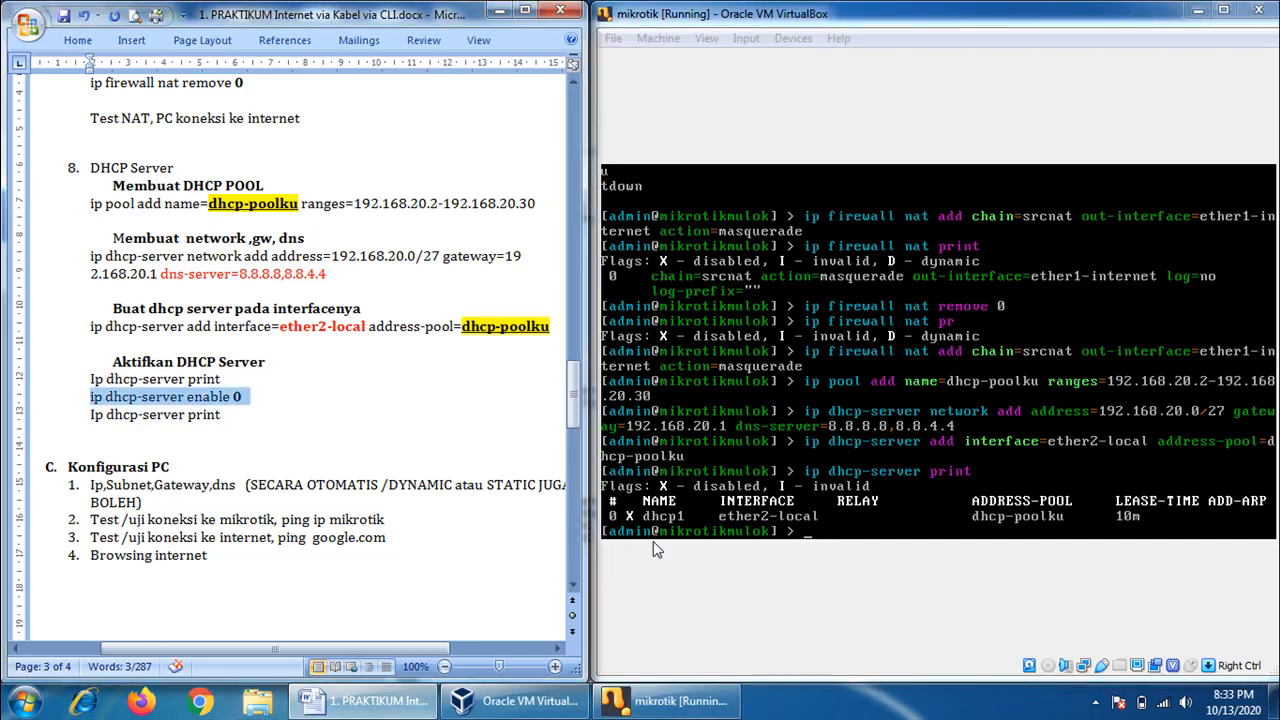
pyautogui.click(838, 593)
pyautogui.write('ip')
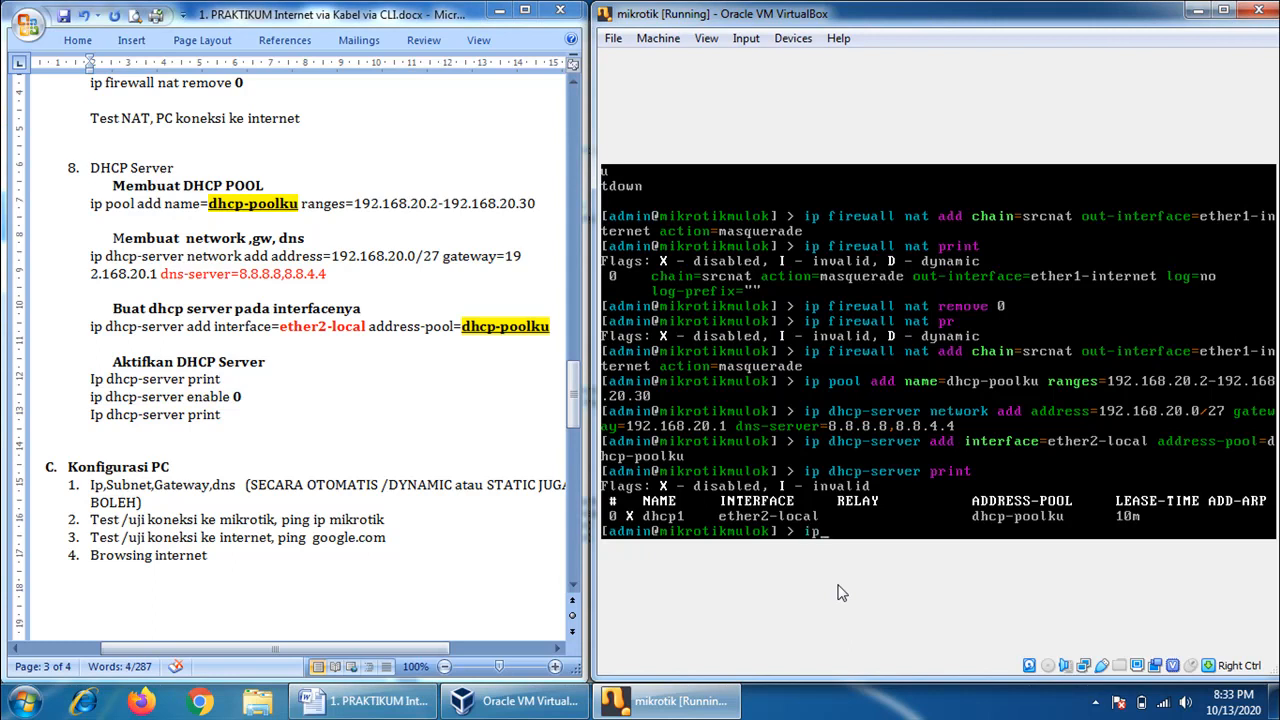
pyautogui.write(' dhcp-server enable ')
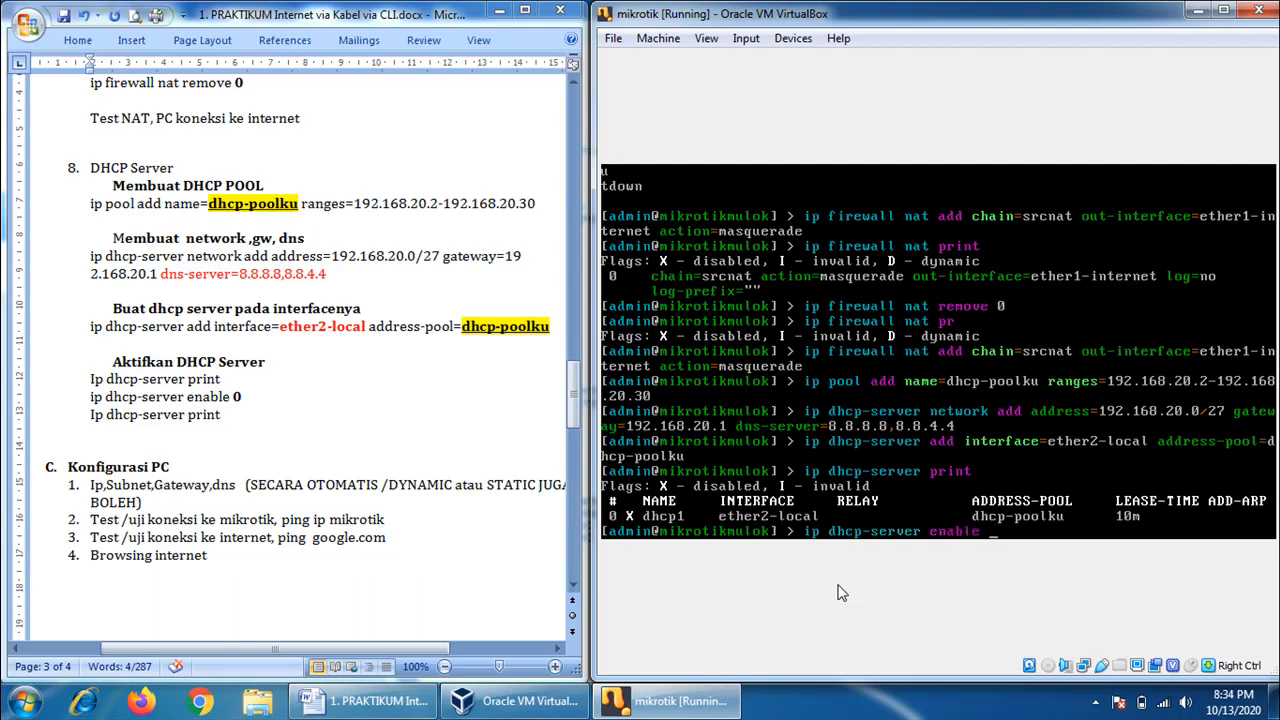
pyautogui.write('0')
pyautogui.press('Return')
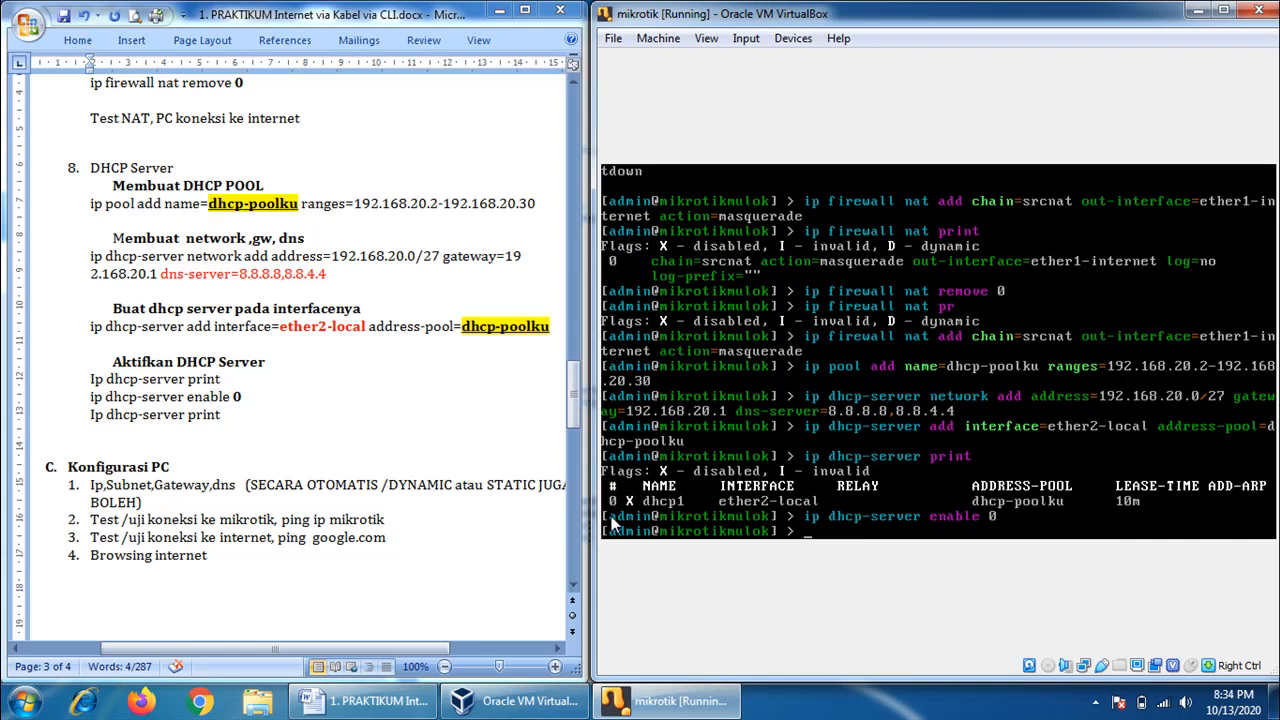
# Step: Print the DHCP server list again in the MikroTik console to check the status of entry 0
pyautogui.click(191, 432)
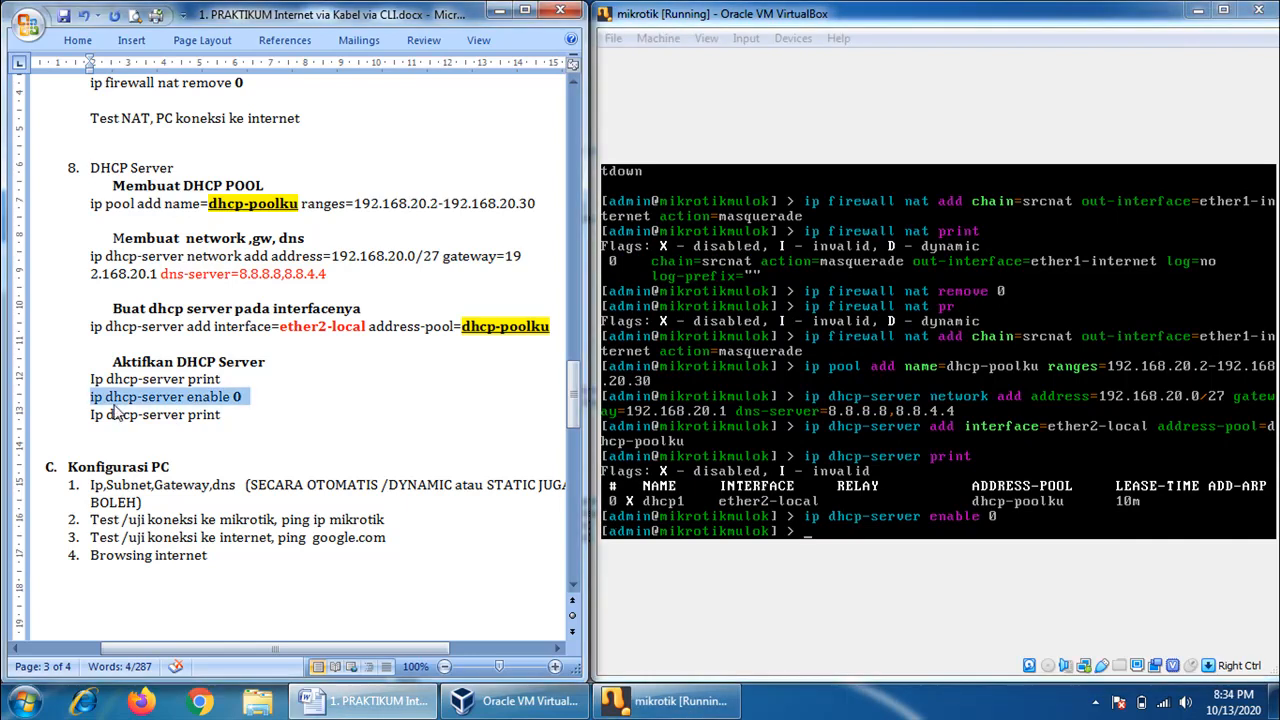
pyautogui.moveTo(87, 420); pyautogui.dragTo(222, 416)
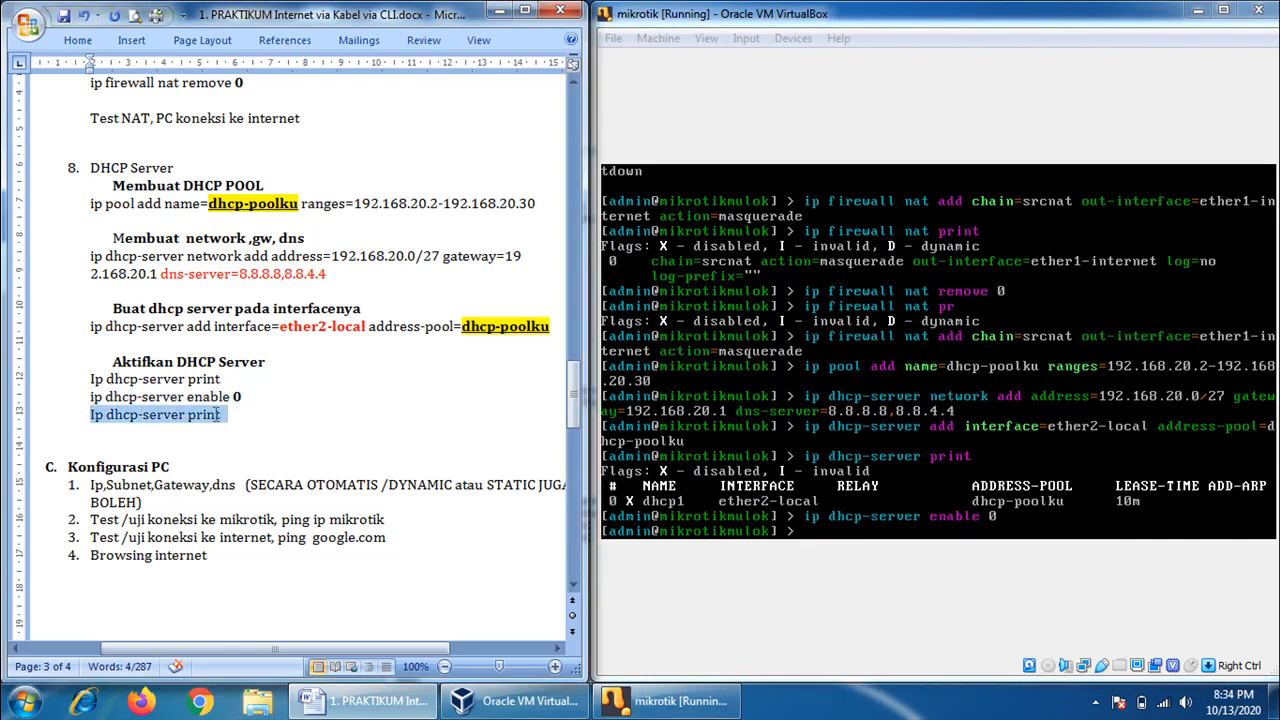
pyautogui.click(871, 631)
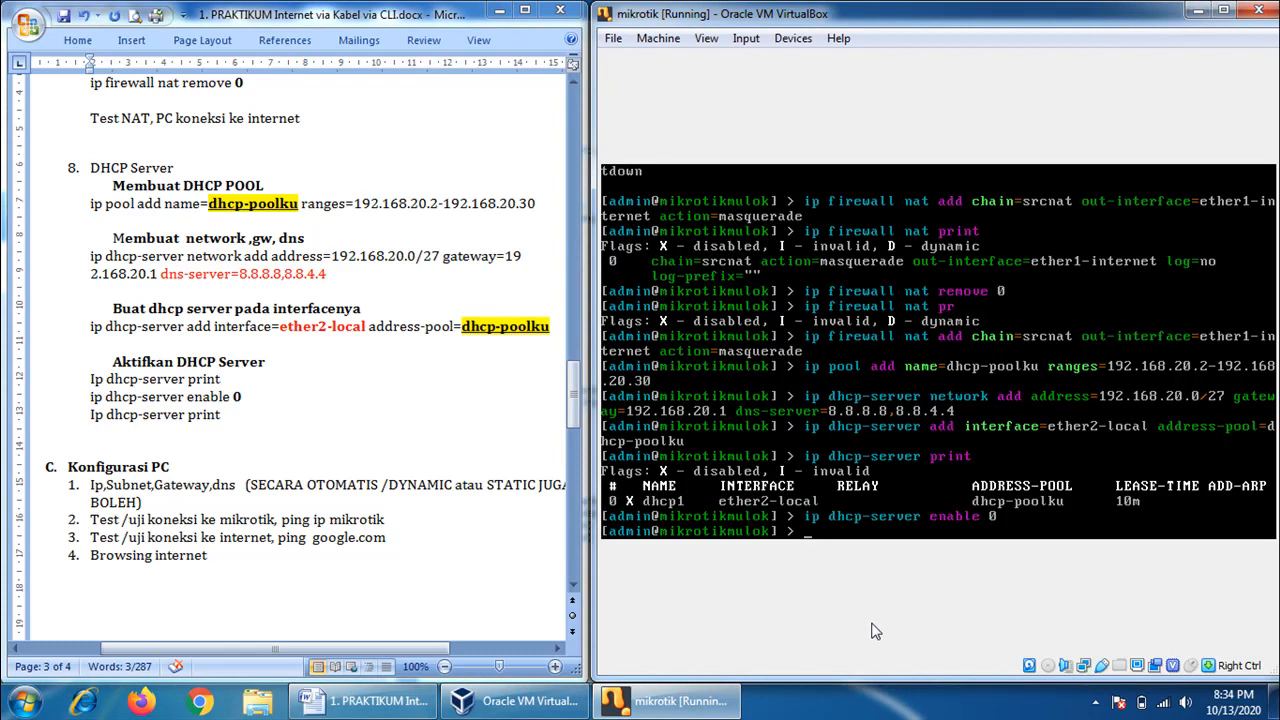
pyautogui.write('ip dhcp-server print')
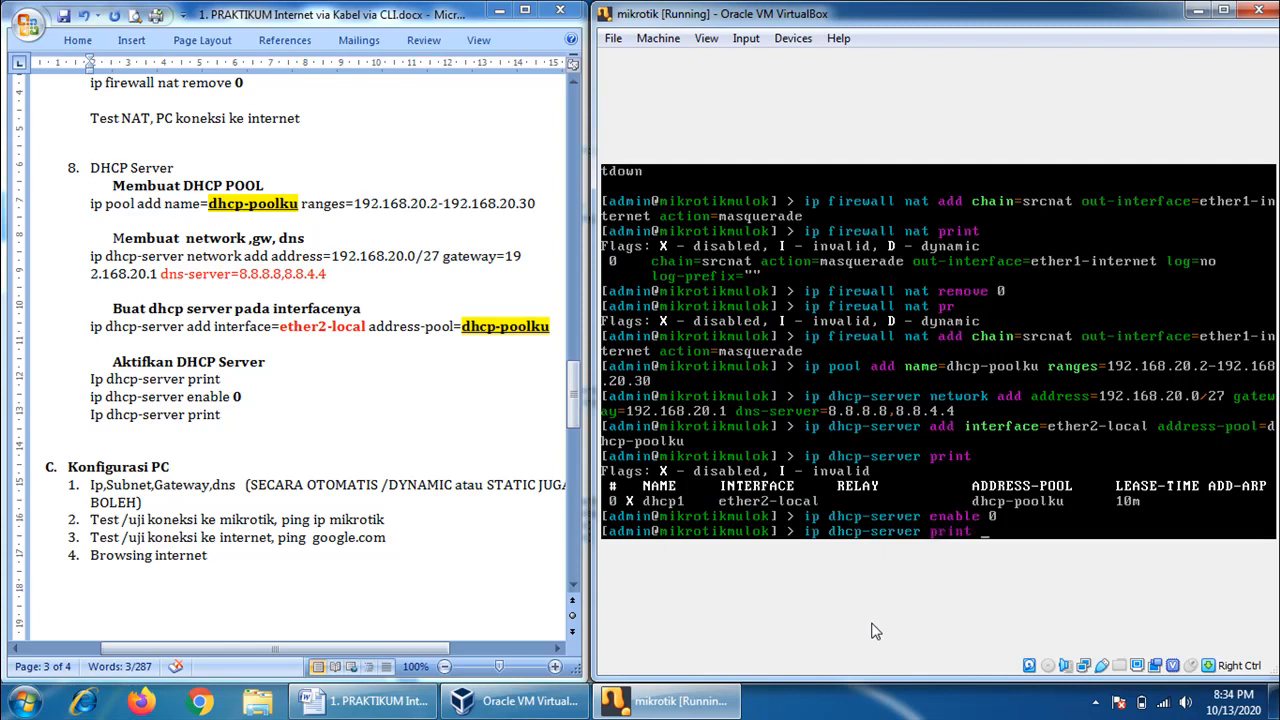
pyautogui.press('Return')
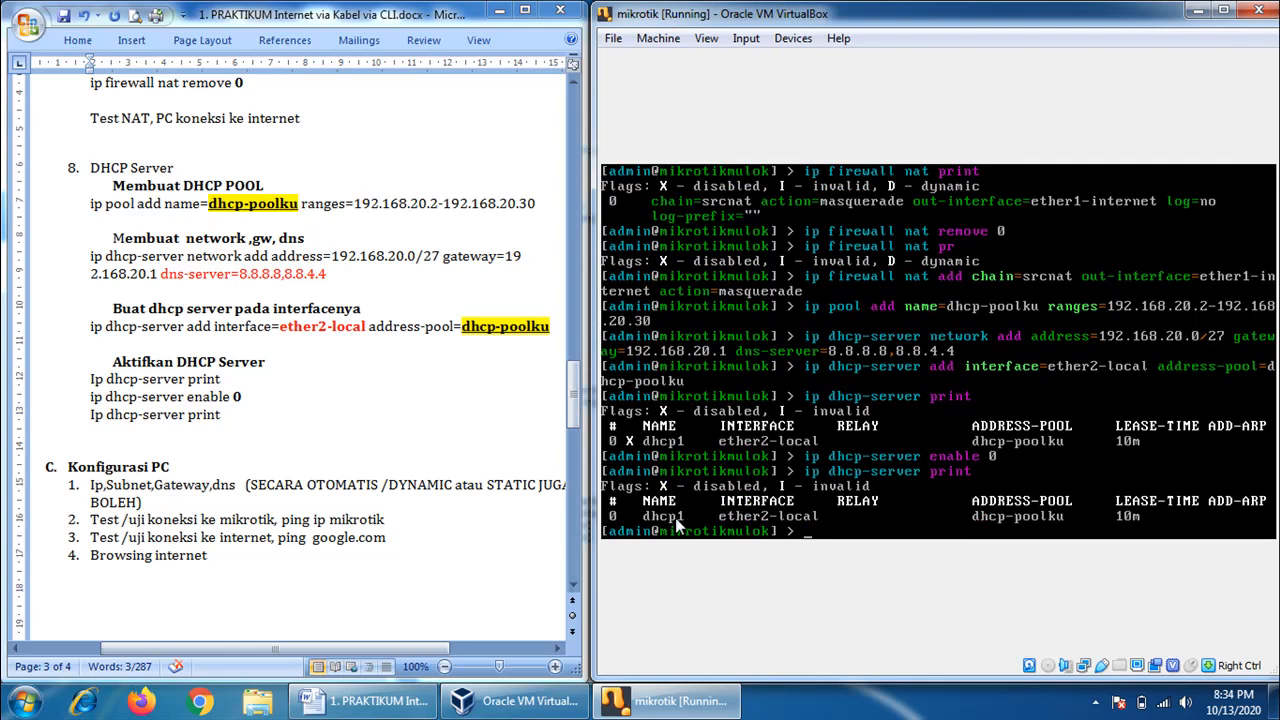
# Step: Review the worksheet's PC configuration section covering automatic addressing, the ping tests to the MikroTik and google.com, and internet browsing
pyautogui.click(433, 436)
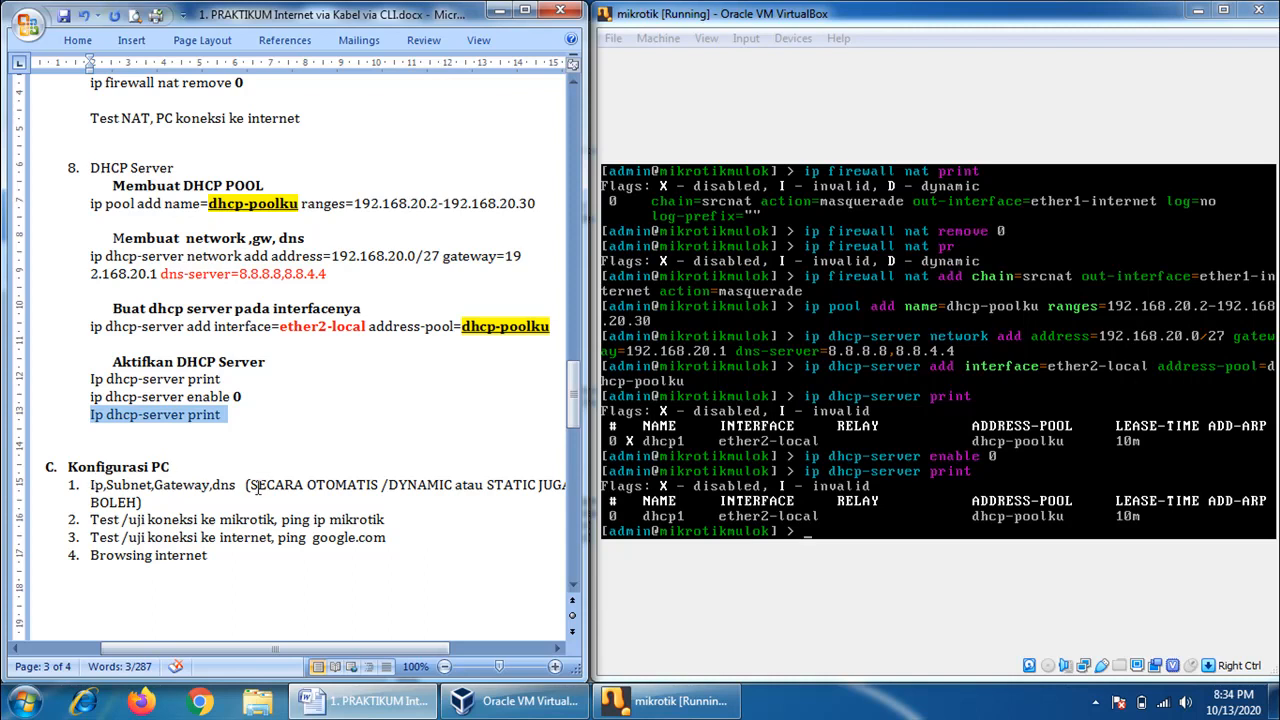
pyautogui.moveTo(250, 485); pyautogui.dragTo(364, 484)
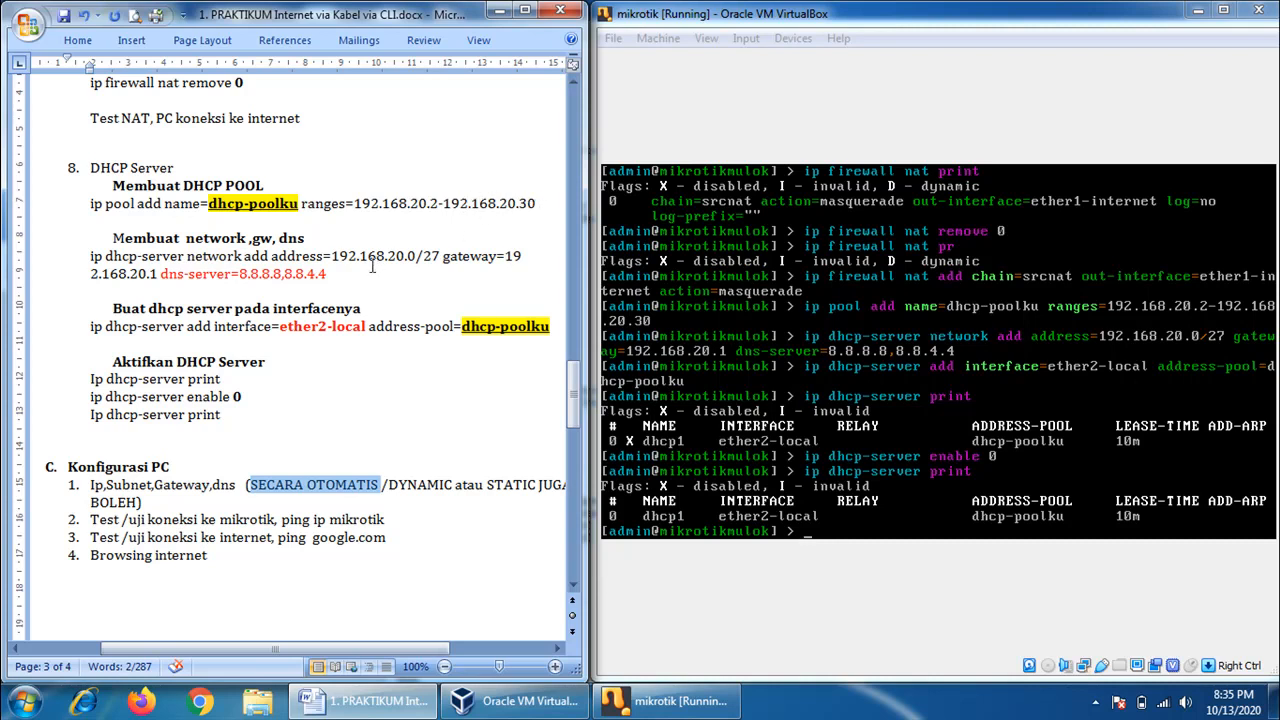
pyautogui.moveTo(129, 274); pyautogui.dragTo(147, 275)
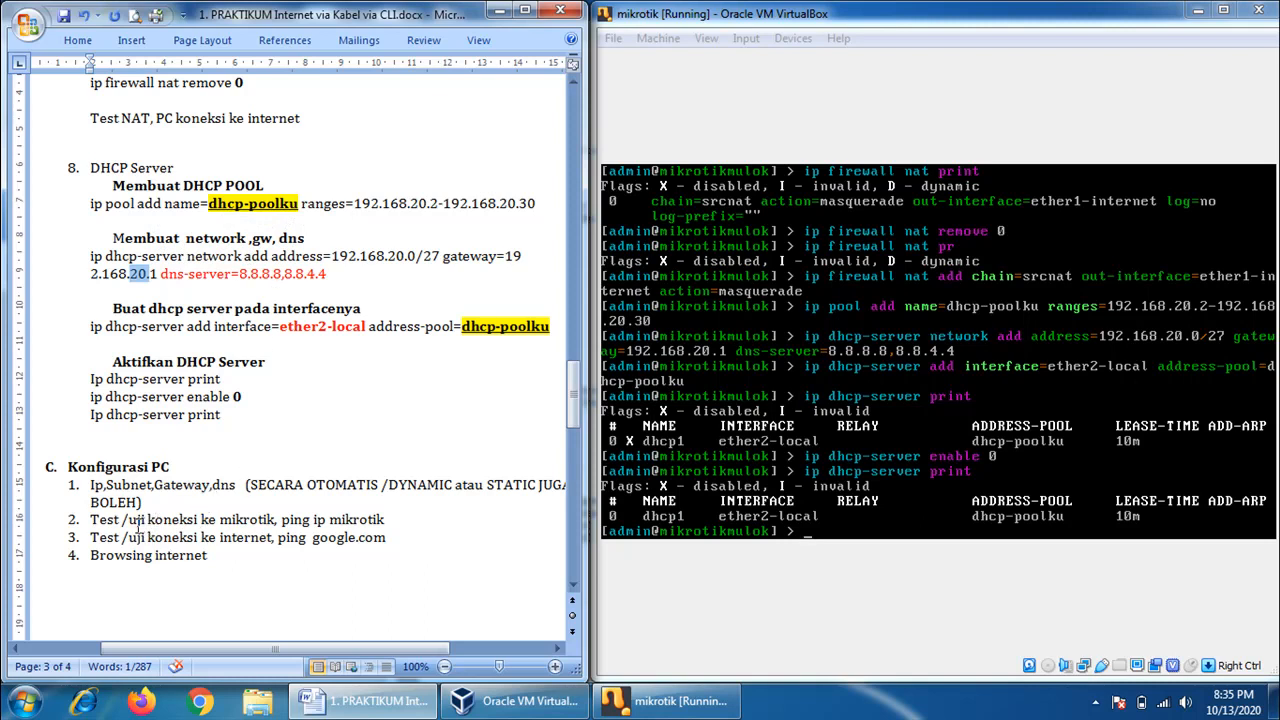
pyautogui.moveTo(92, 520); pyautogui.dragTo(420, 517)
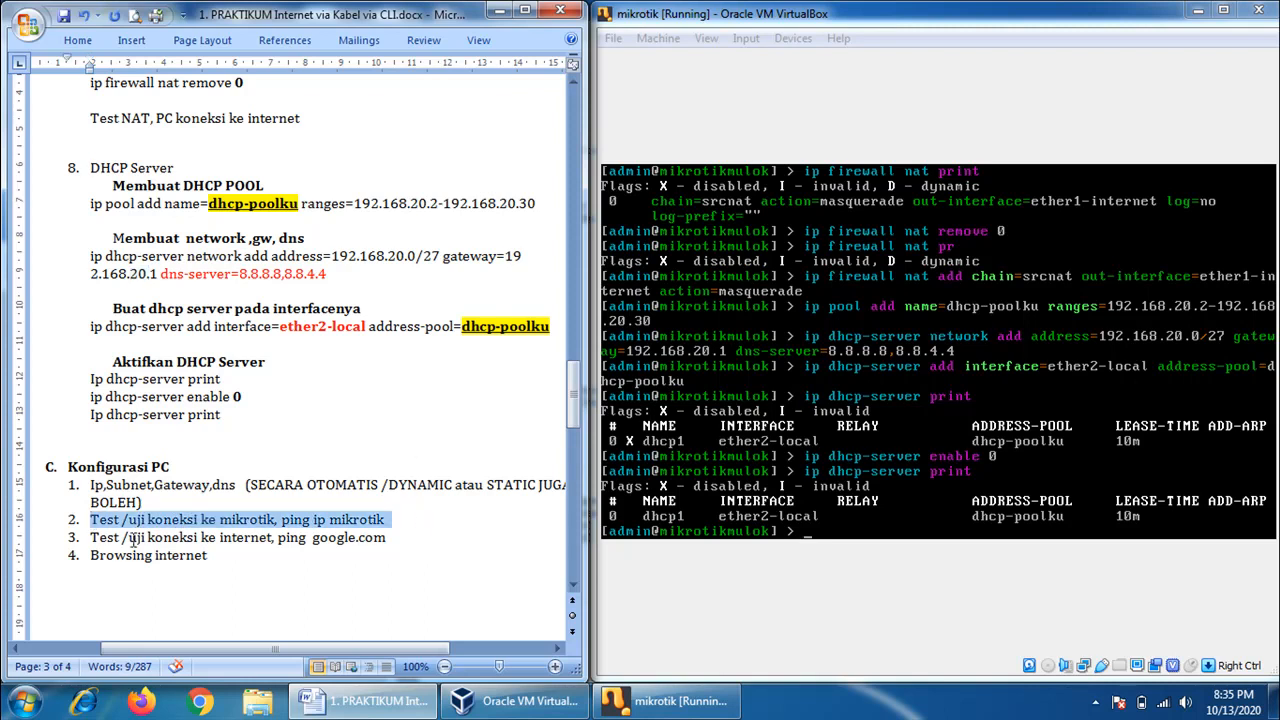
pyautogui.moveTo(88, 540); pyautogui.dragTo(408, 542)
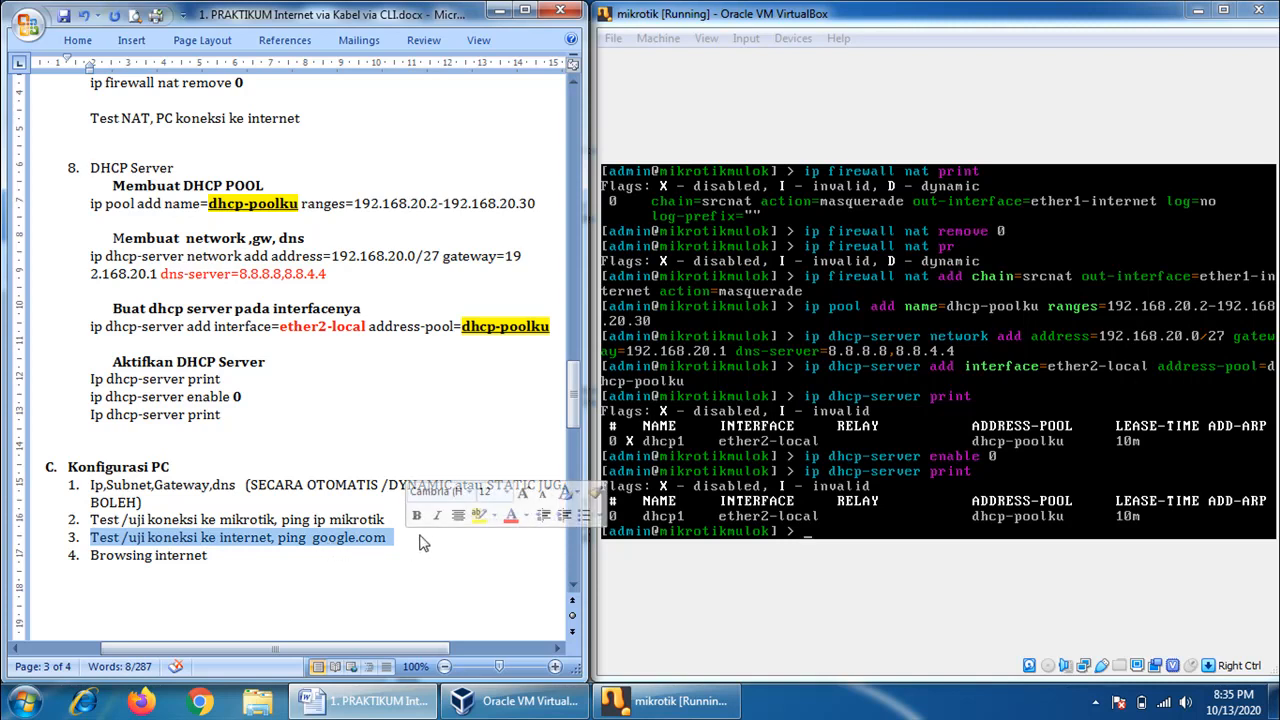
pyautogui.moveTo(90, 557); pyautogui.dragTo(234, 558)
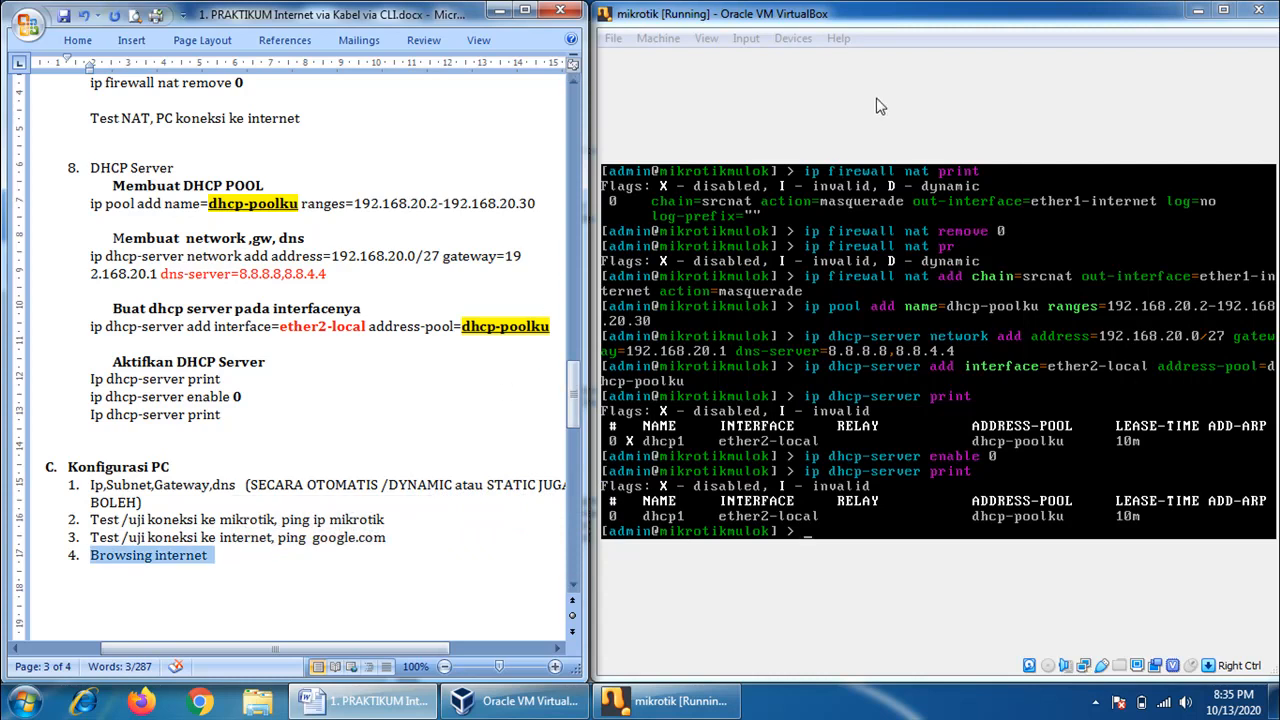
# Step: Shut down the MikroTik router with the system shutdown command in its console and confirm the shutdown
pyautogui.click(1008, 24)
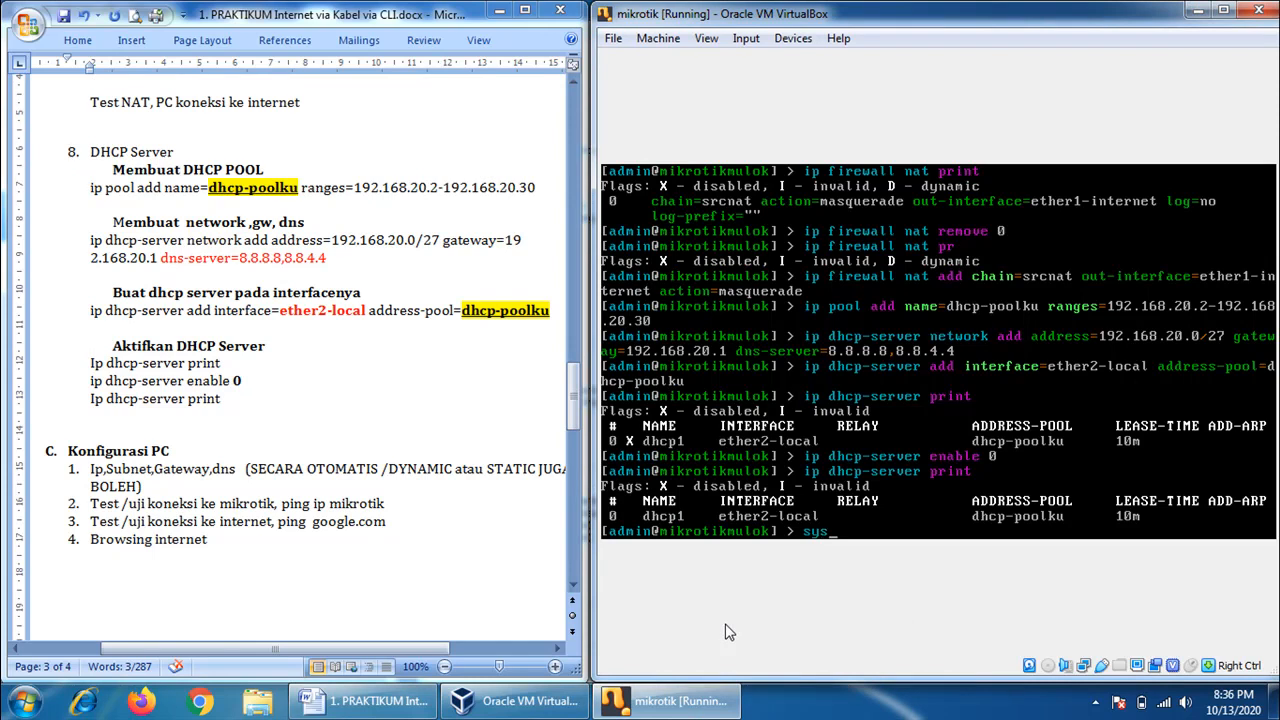
pyautogui.write('em shutdown')
pyautogui.press('Return')
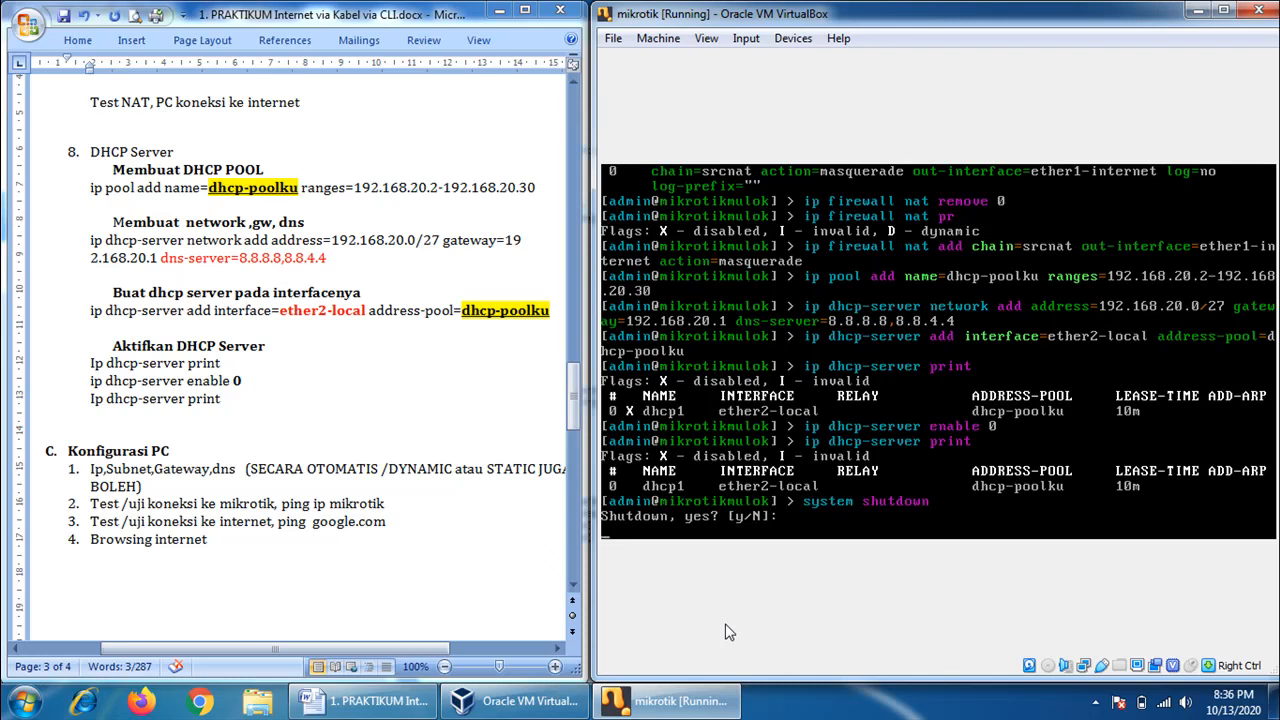
pyautogui.write('y')
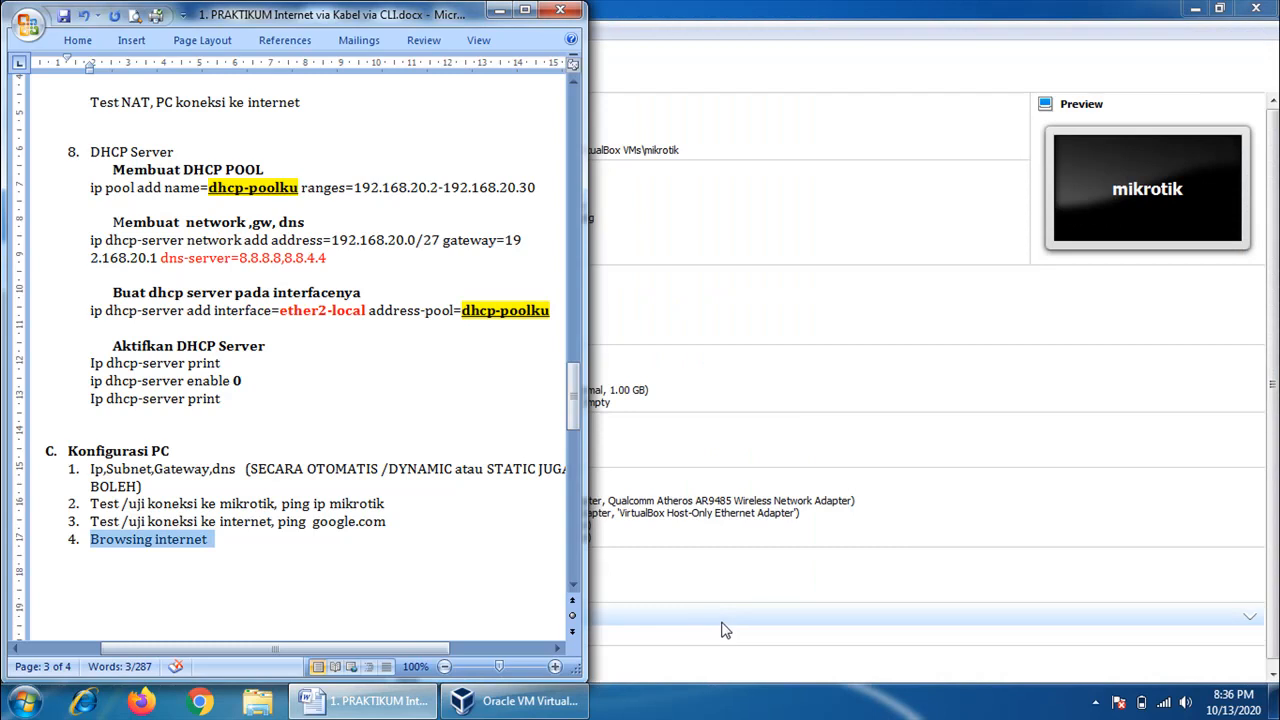
pyautogui.click(740, 705)
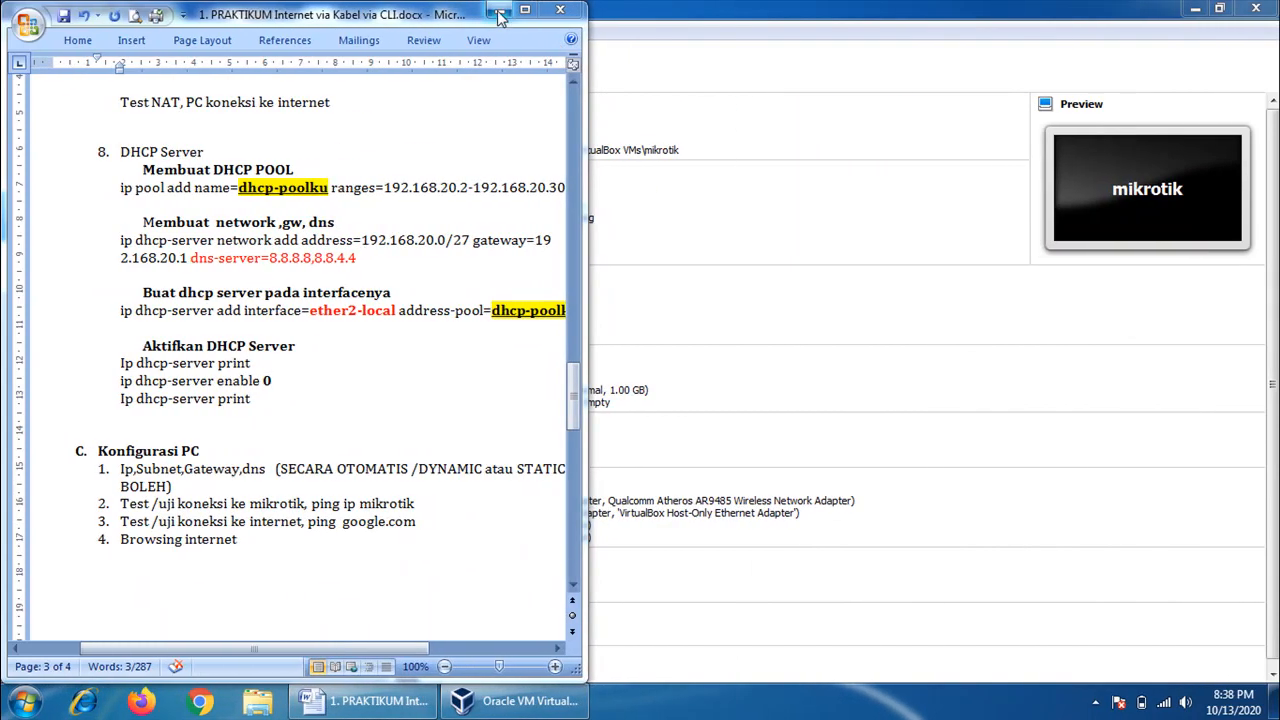
# Step: Minimize the worksheet and VirtualBox Manager, then open evaluasi mikrotik.txt from the desktop in a maximized Notepad window
pyautogui.click(498, 12)
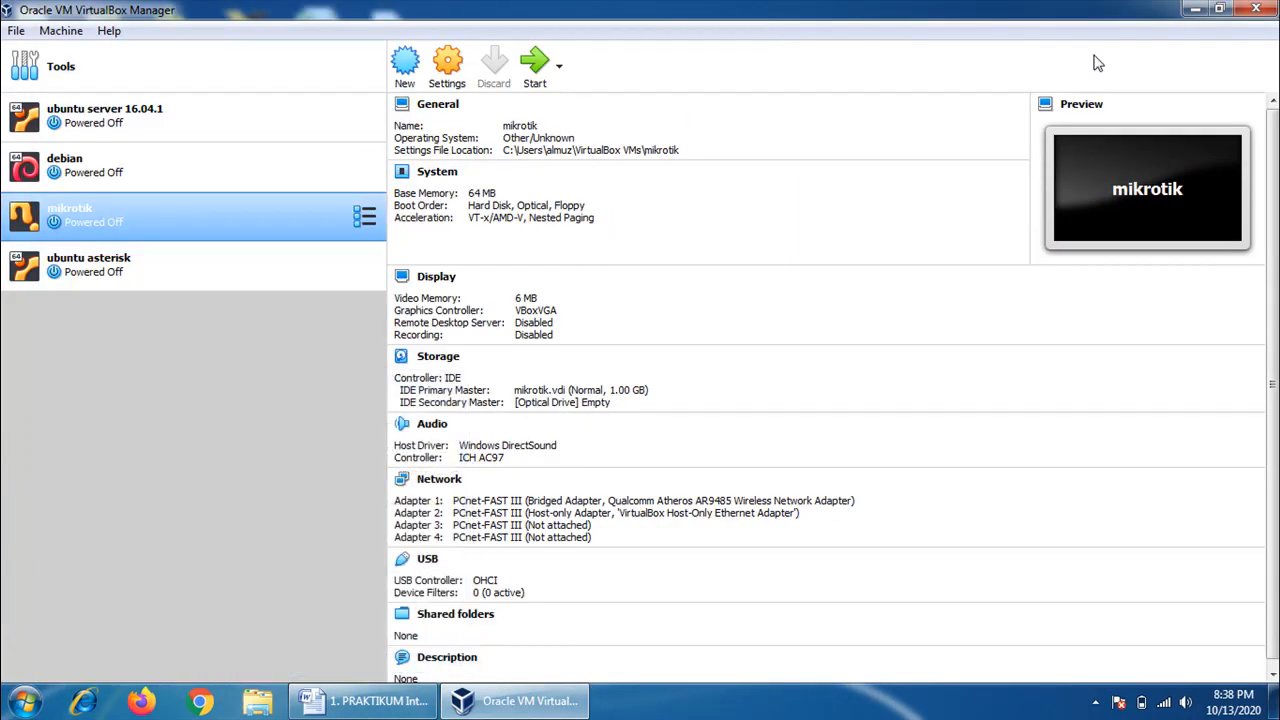
pyautogui.click(1195, 9)
pyautogui.doubleClick(406, 366)
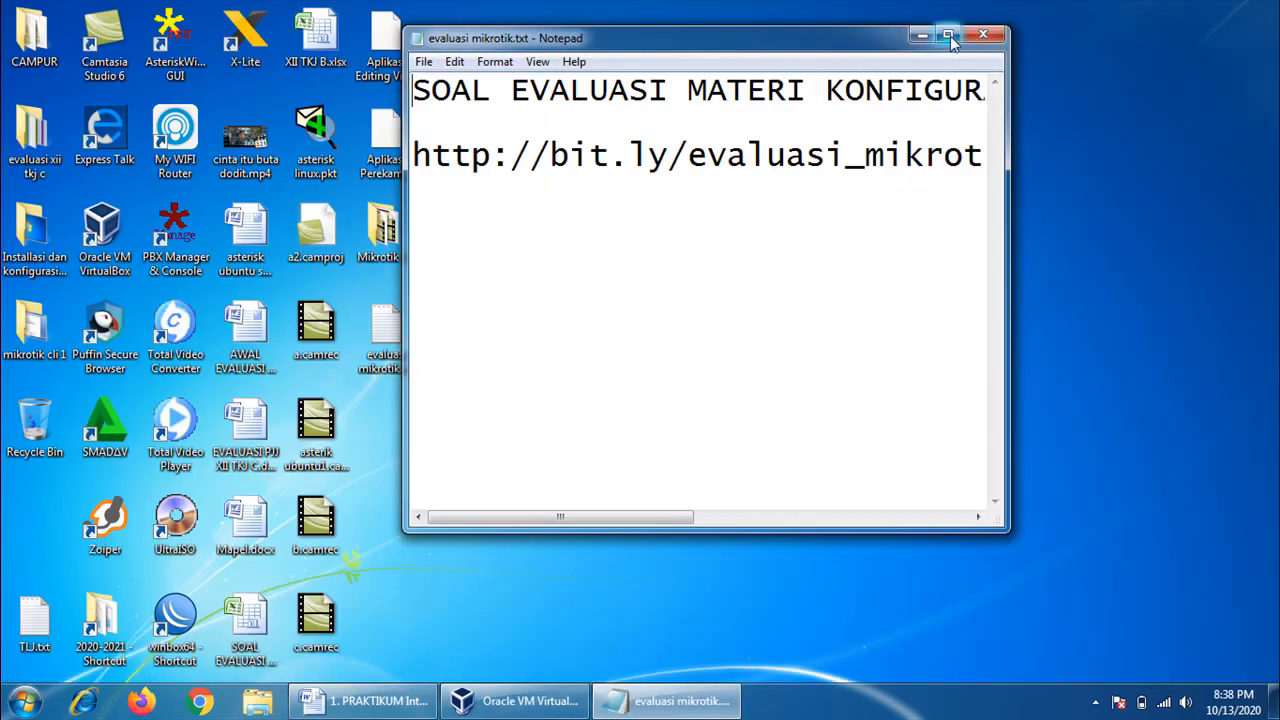
pyautogui.click(948, 35)
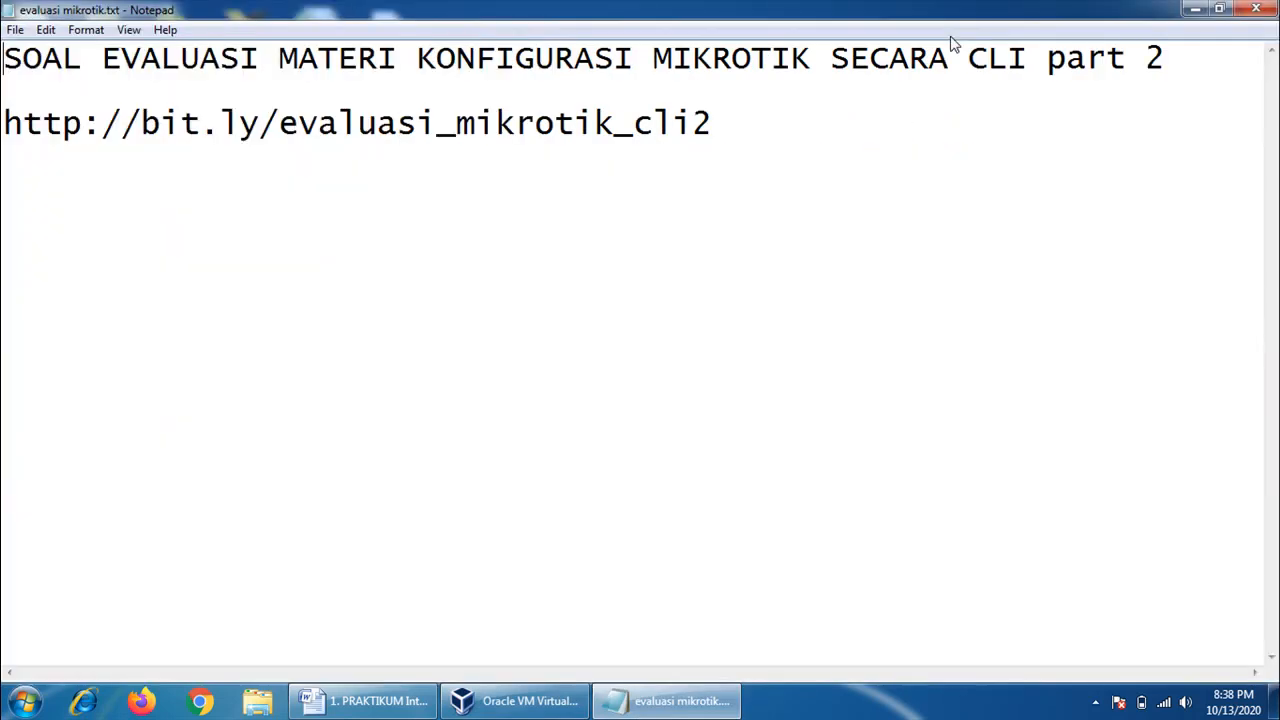